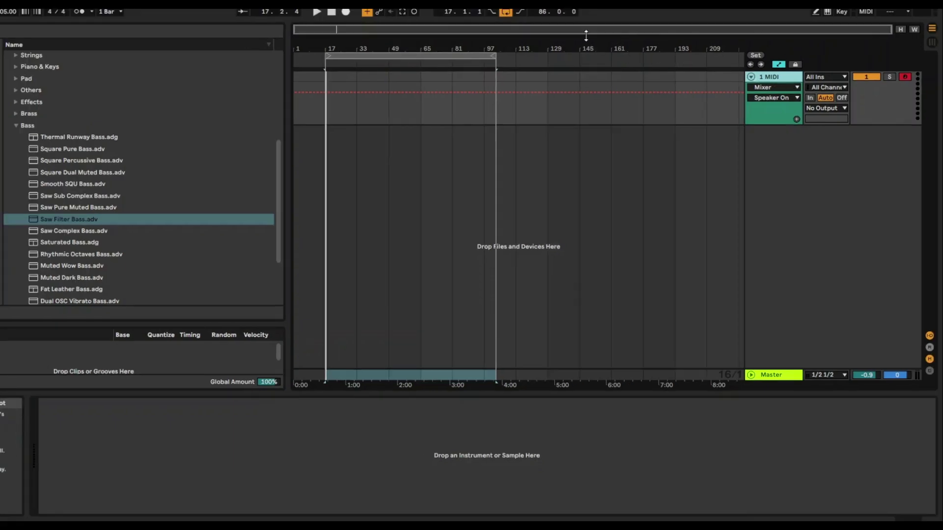
- Drag the Saw Filter Bass preset from Analog > Bass onto the MIDI track
scroll(156, 232, up, 3)
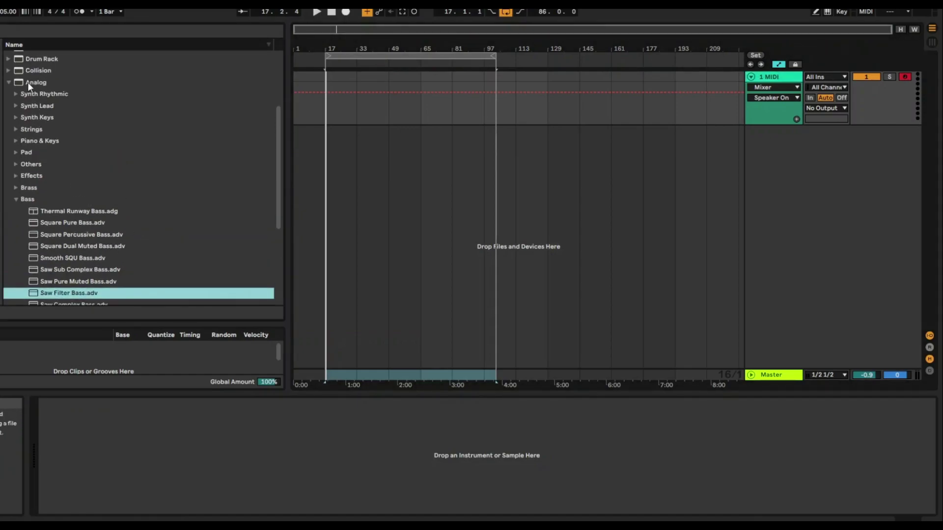
click(27, 81)
scroll(107, 234, down, 3)
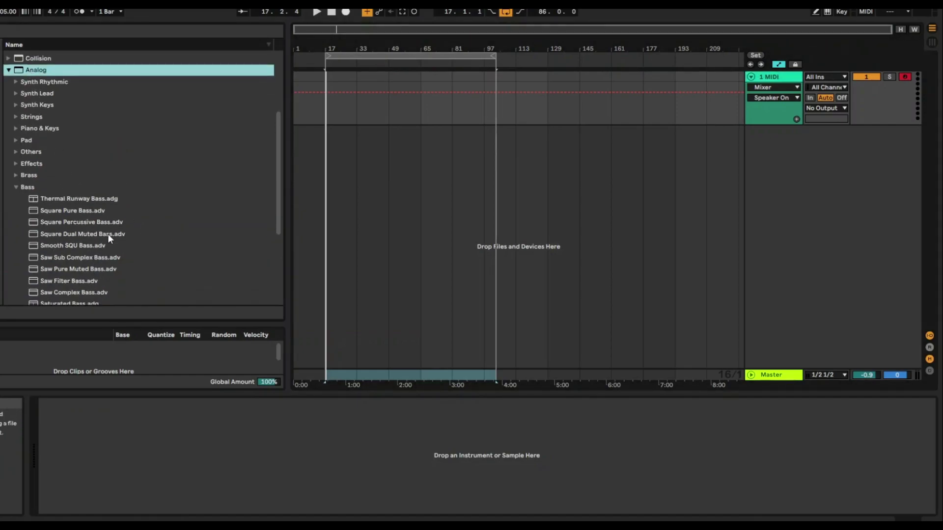
click(91, 244)
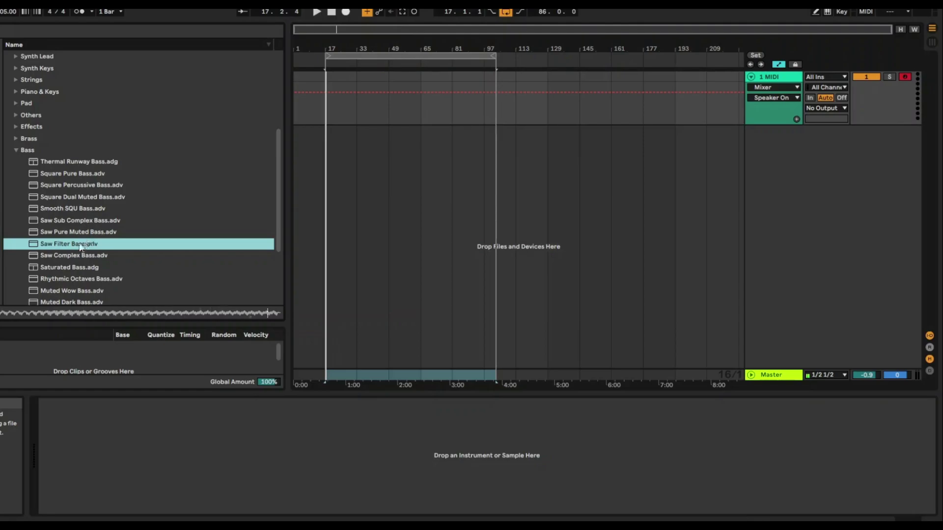
drag(78, 246, 196, 451)
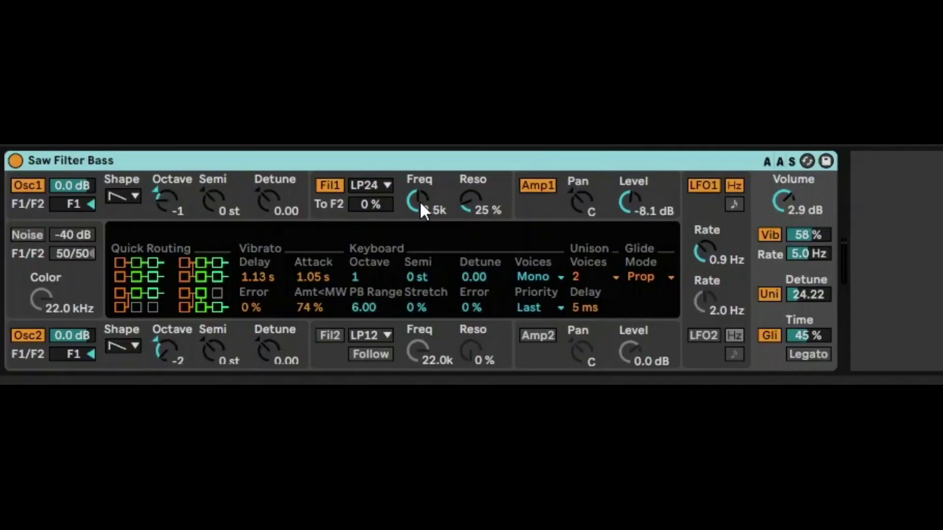
- Lower the filter 1 cutoff frequency to 2.7k
click(419, 200)
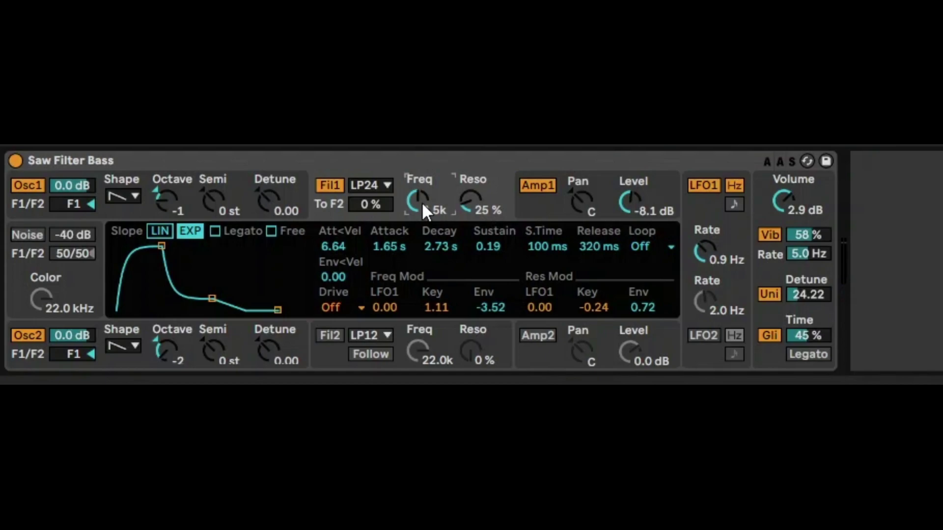
drag(422, 202, 423, 225)
key(Delete)
drag(422, 202, 422, 223)
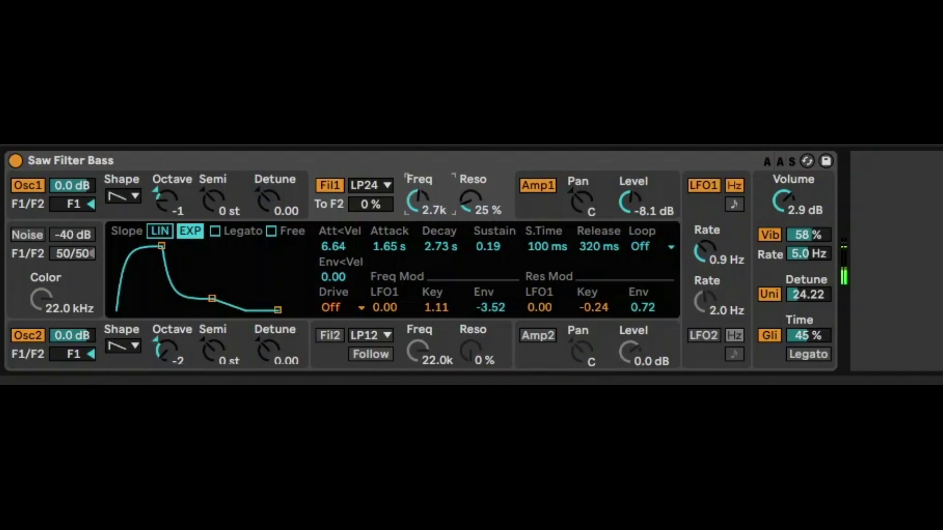
- Raise filter resonance to 26% and reset oscillator 1 detune to 0.00
click(471, 198)
mouse_move(469, 198)
mouse_down()
mouse_move(469, 155)
mouse_move(467, 198)
mouse_up()
click(258, 190)
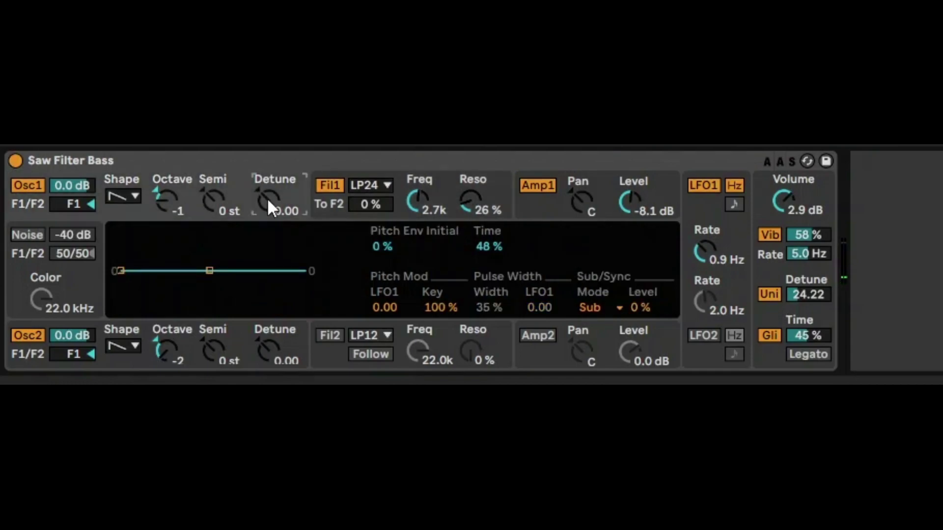
drag(267, 199, 267, 192)
key(Delete)
- Group the Saw Filter Bass device into an Instrument Rack with Ctrl+G
click(418, 201)
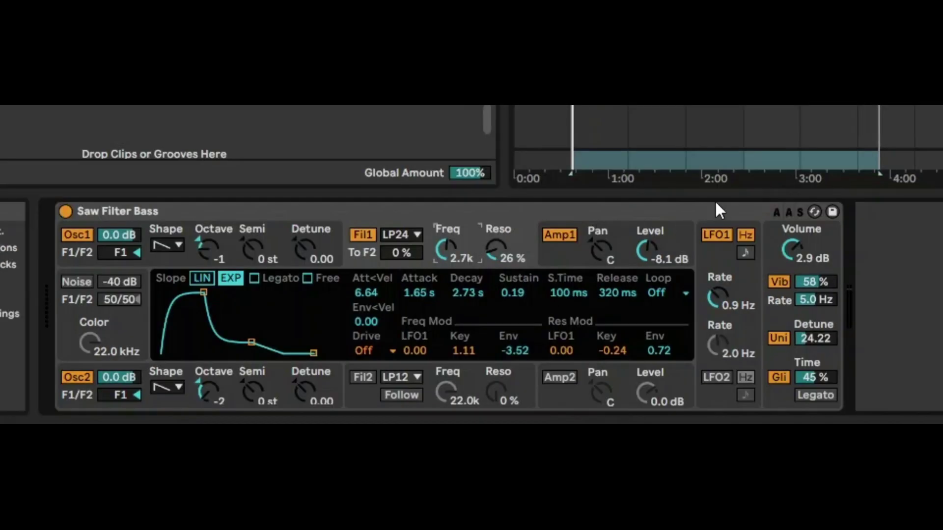
click(716, 210)
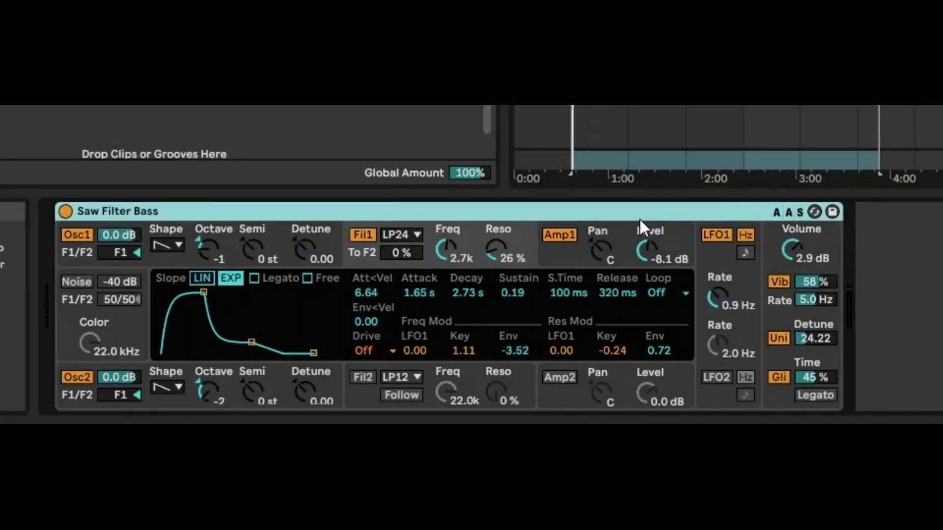
key(ctrl+g)
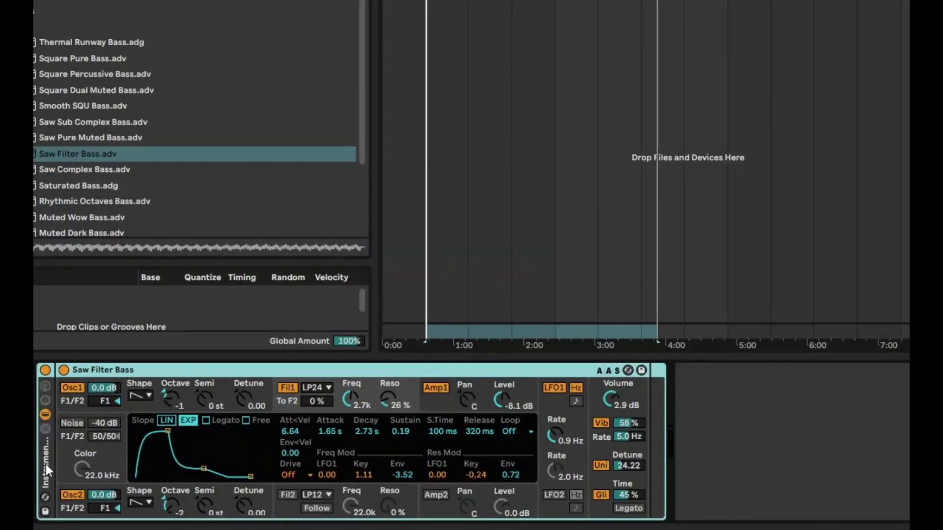
double_click(68, 337)
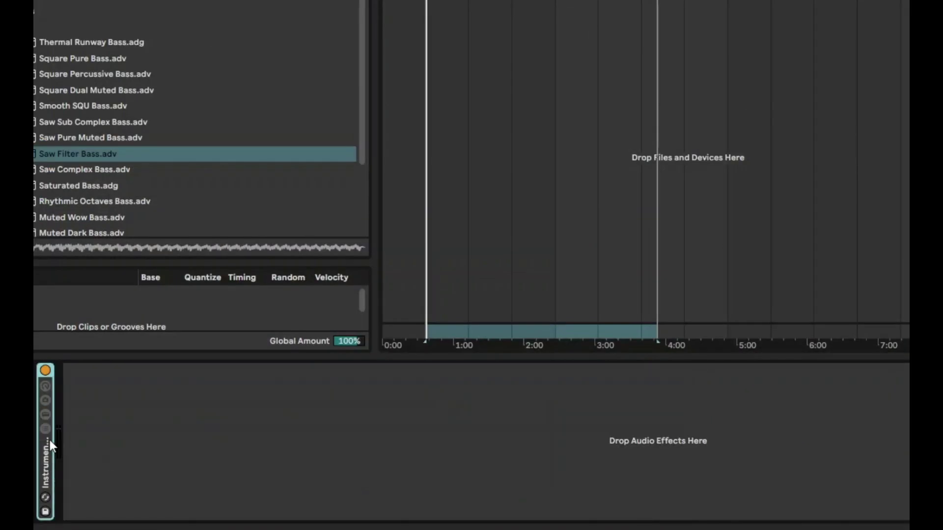
double_click(72, 304)
- Map filter cutoff, resonance and oscillator 1 detune to Macros 1, 2 and 3
right_click(473, 250)
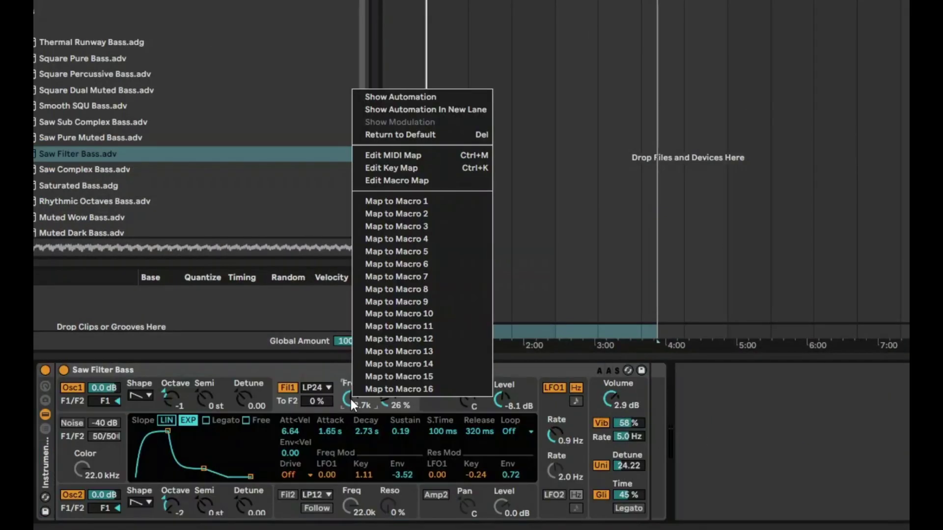
click(417, 203)
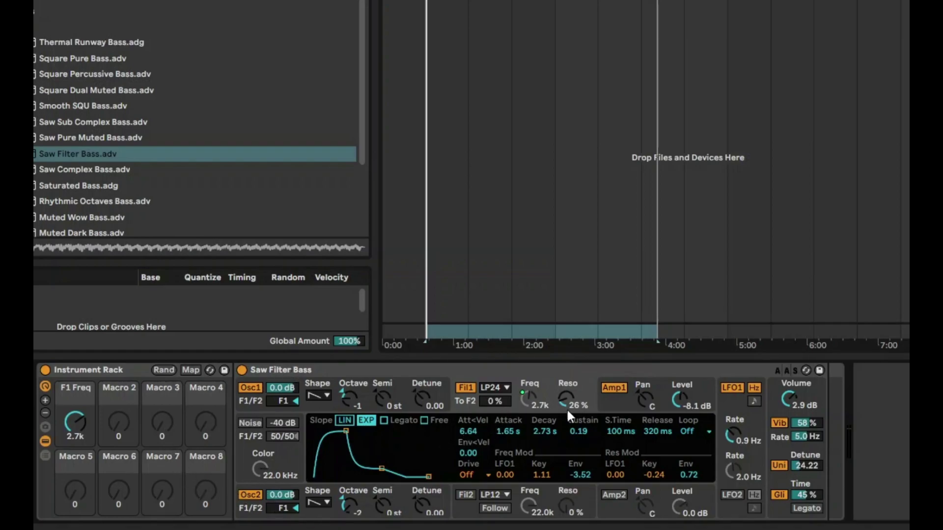
right_click(566, 396)
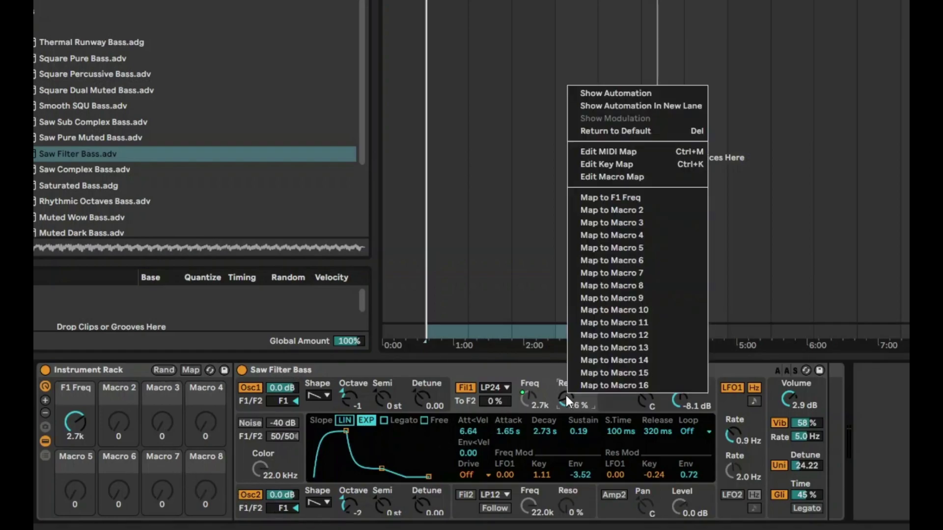
click(609, 211)
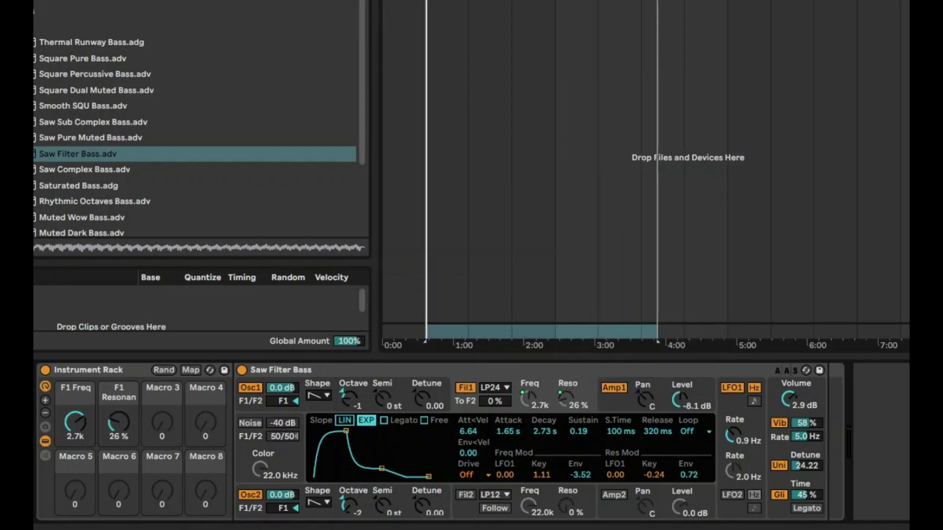
right_click(424, 402)
click(510, 230)
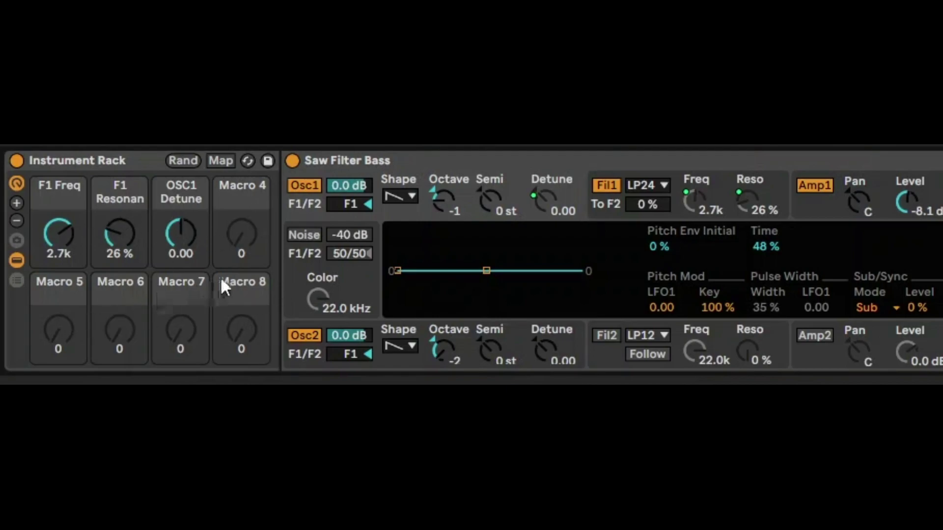
- Set the rack to show six macro knobs
click(12, 218)
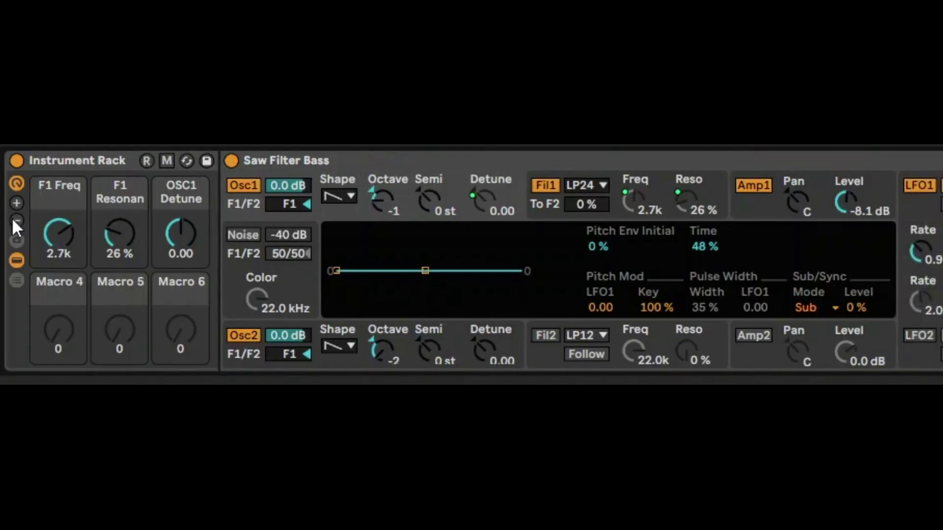
click(19, 203)
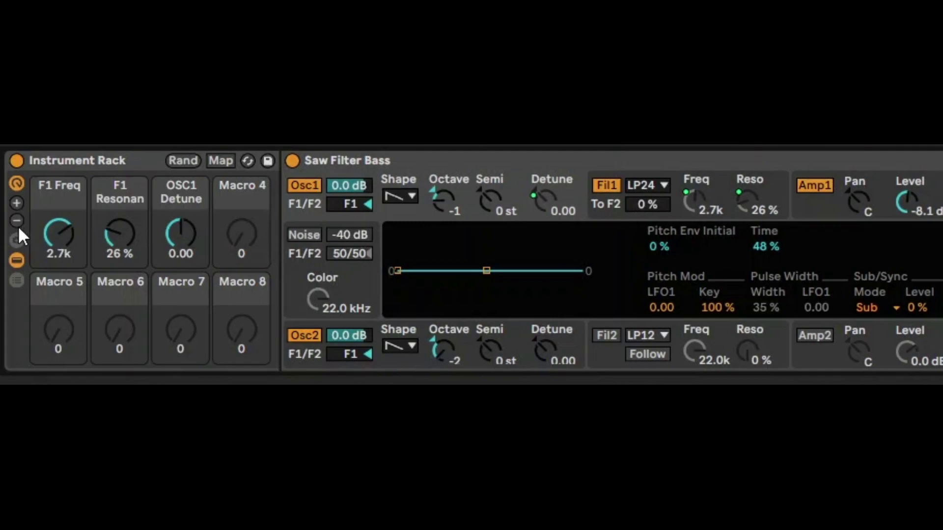
click(16, 221)
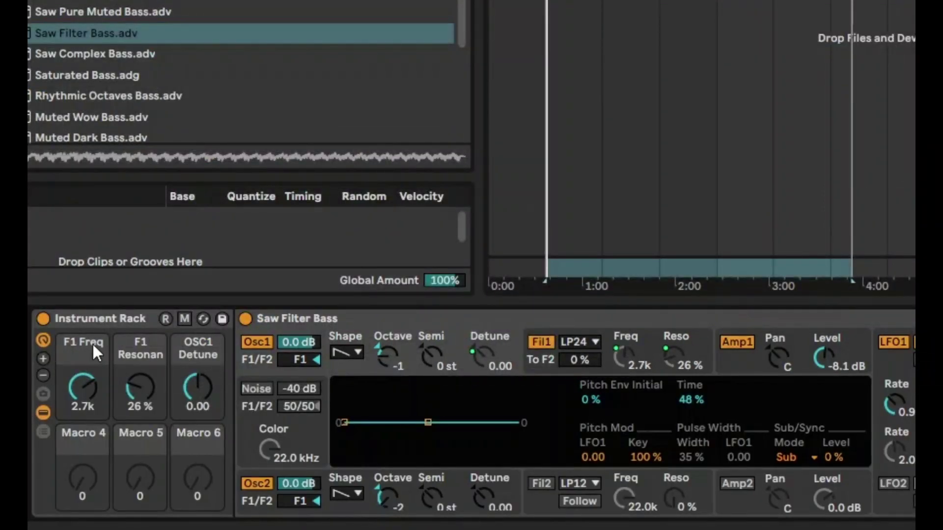
- Rename the first three macros freq, reso and detune
right_click(93, 344)
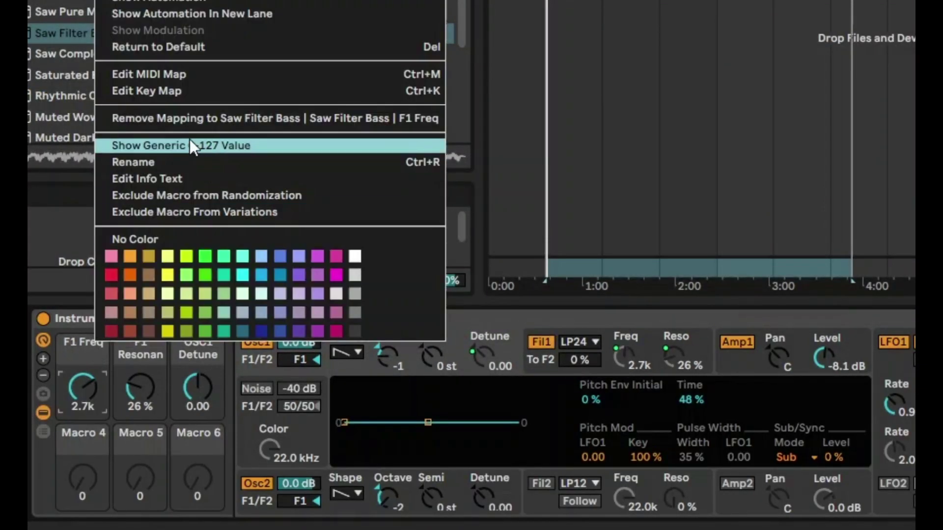
click(186, 163)
text(freq)
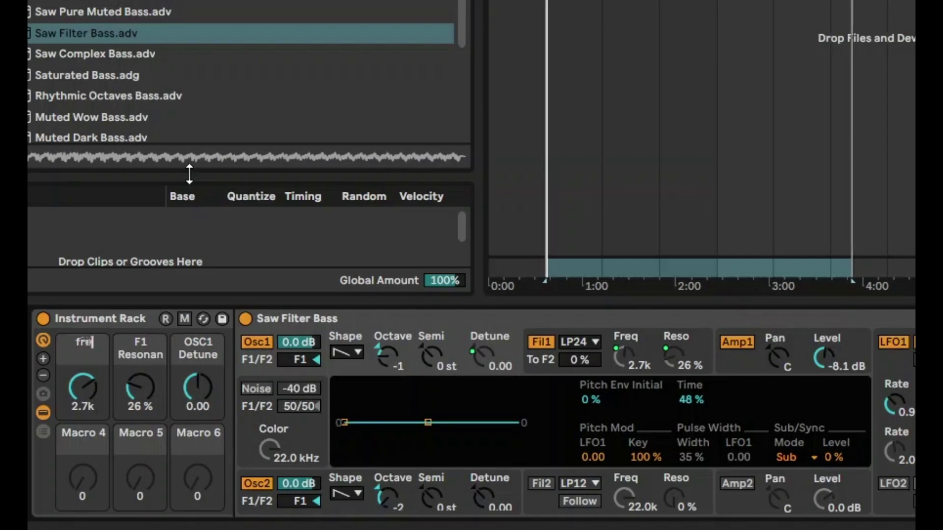
right_click(145, 344)
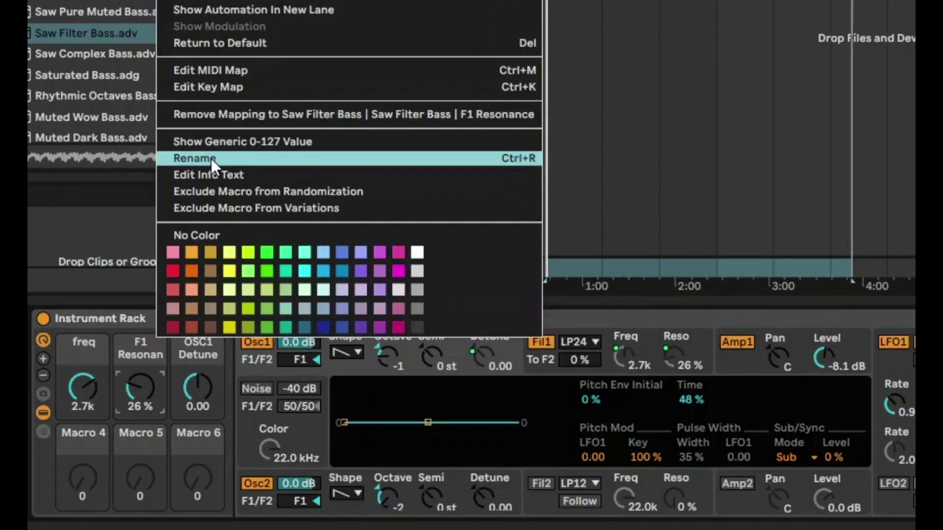
click(211, 157)
text(reso)
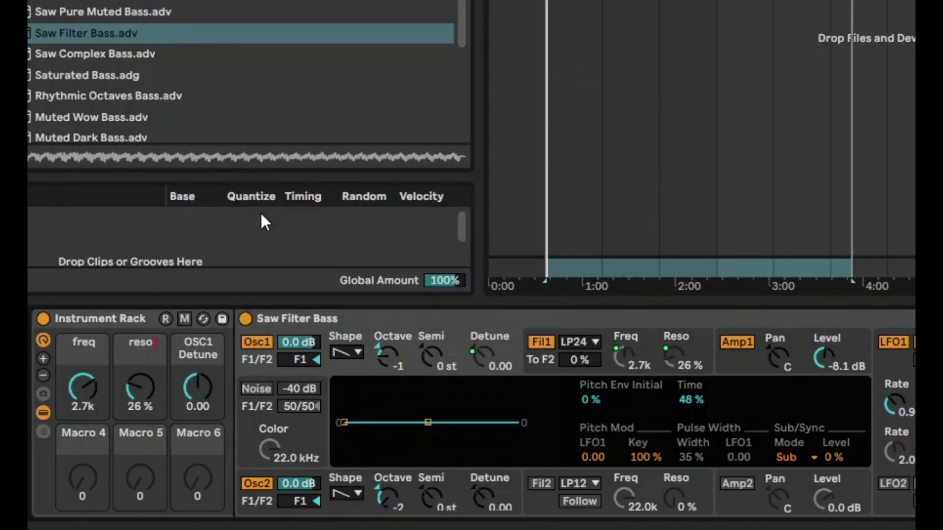
right_click(207, 340)
click(311, 165)
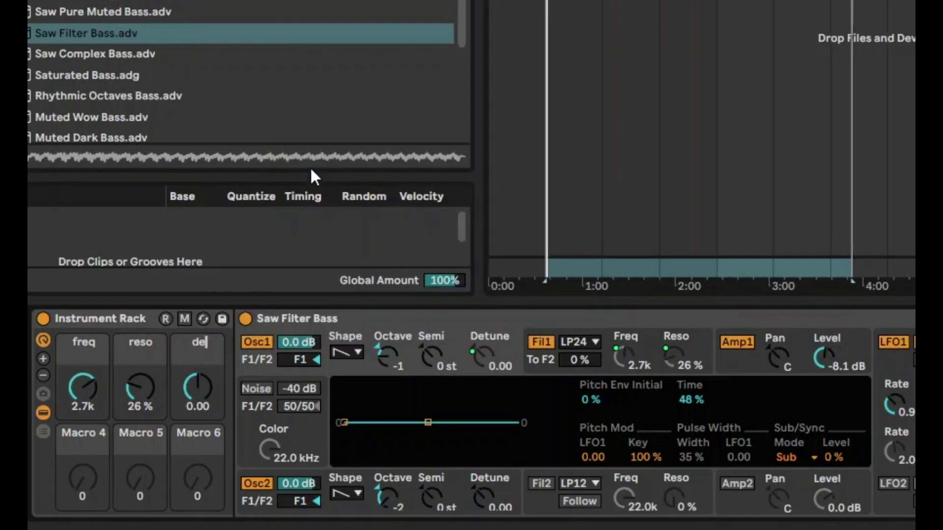
text(detunm)
key(BackSpace)
text(e)
- Colour the freq macro orange and the reso macro near-white
right_click(90, 347)
click(120, 285)
right_click(152, 340)
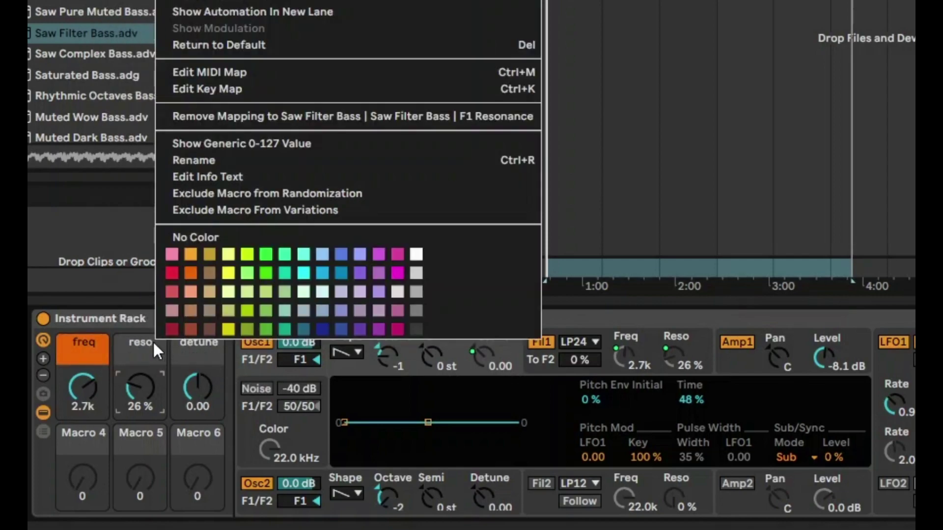
click(400, 293)
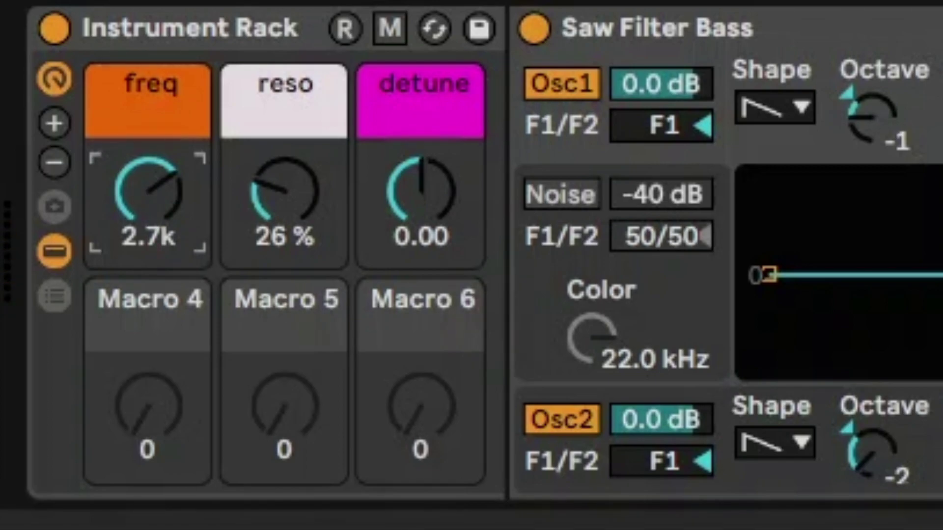
- Set the macros to freq 1.1k, reso 35% and detune 0.00
drag(148, 192, 228, 204)
click(282, 237)
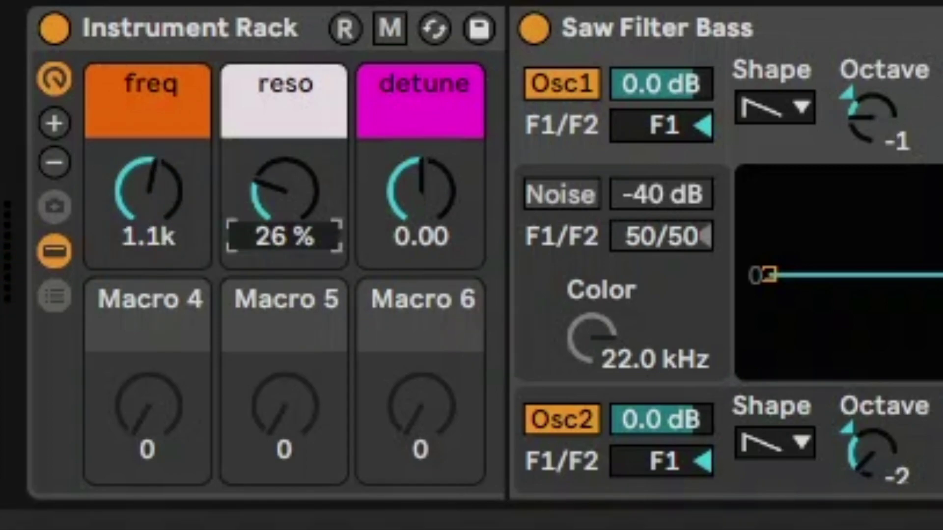
drag(282, 237, 368, 224)
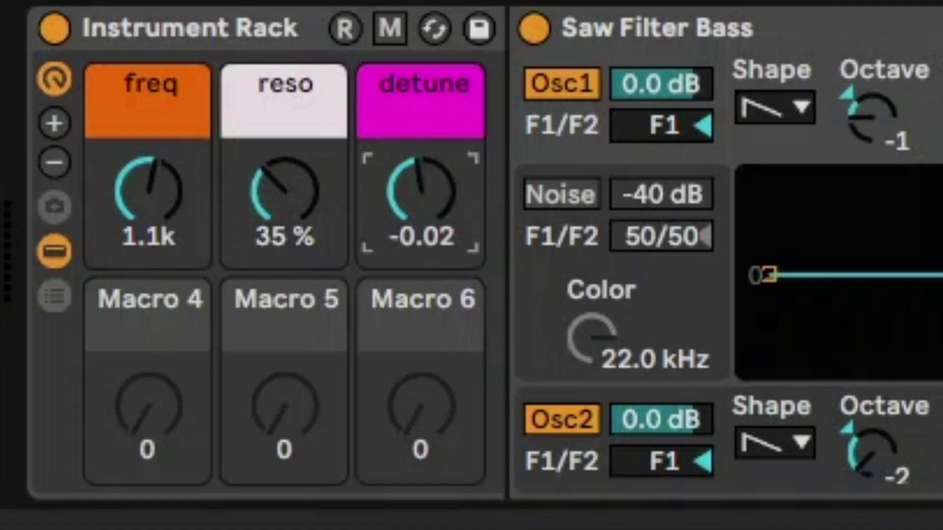
mouse_move(421, 192)
mouse_down()
mouse_move(420, 217)
mouse_move(421, 196)
mouse_up()
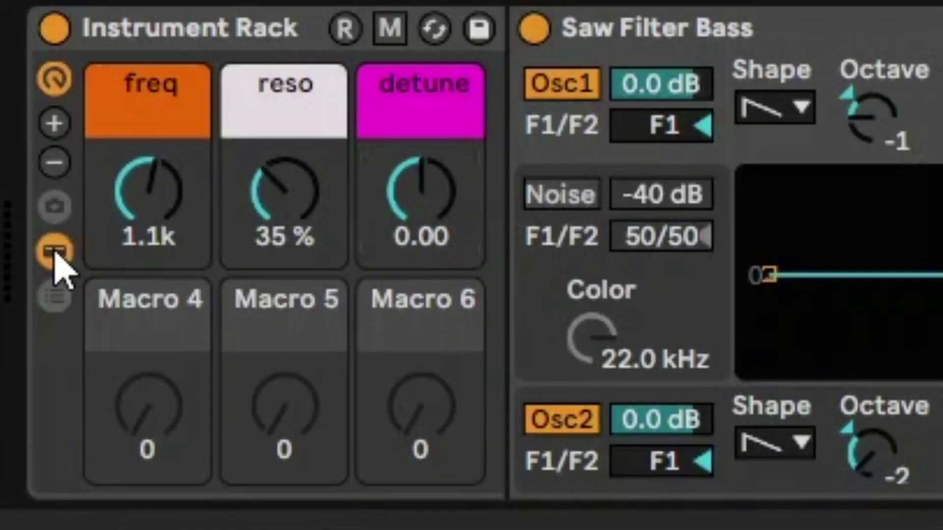
- Save the rack as the preset 'Bass detuned' and show its file in Explorer
click(20, 259)
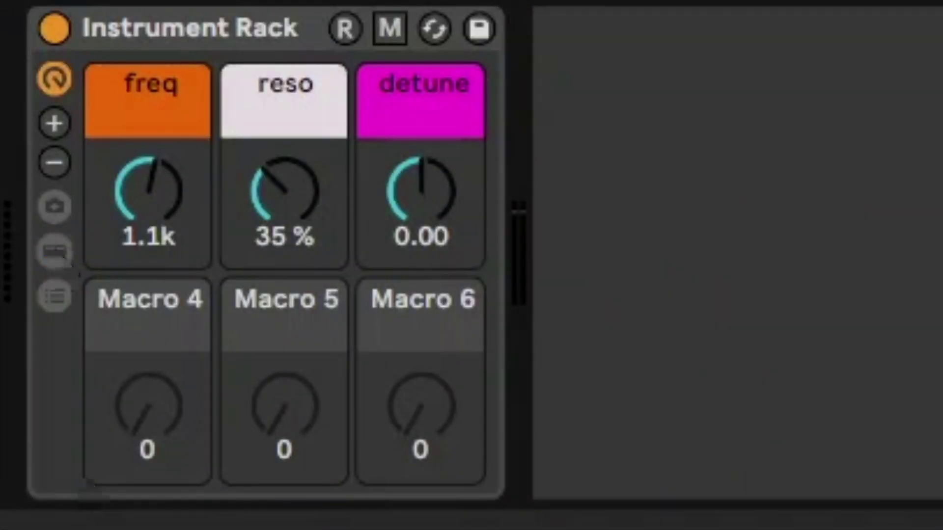
click(185, 32)
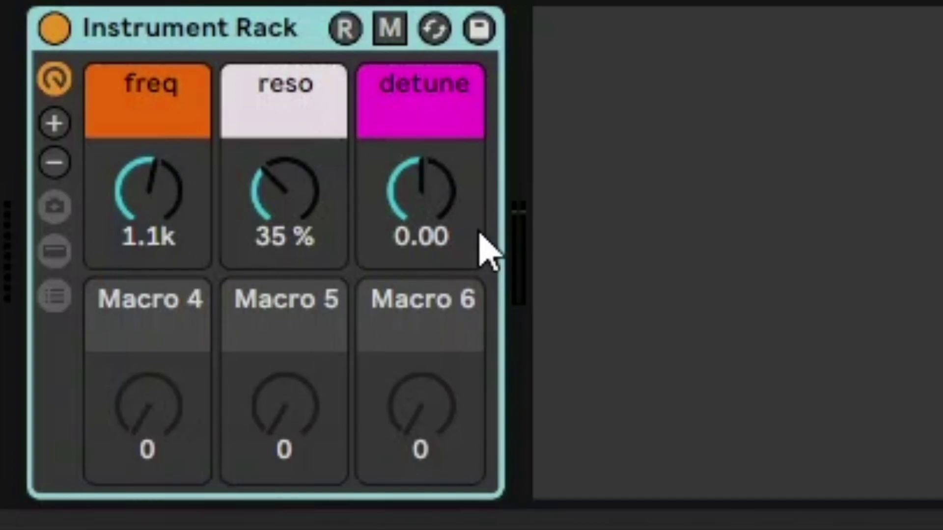
click(479, 30)
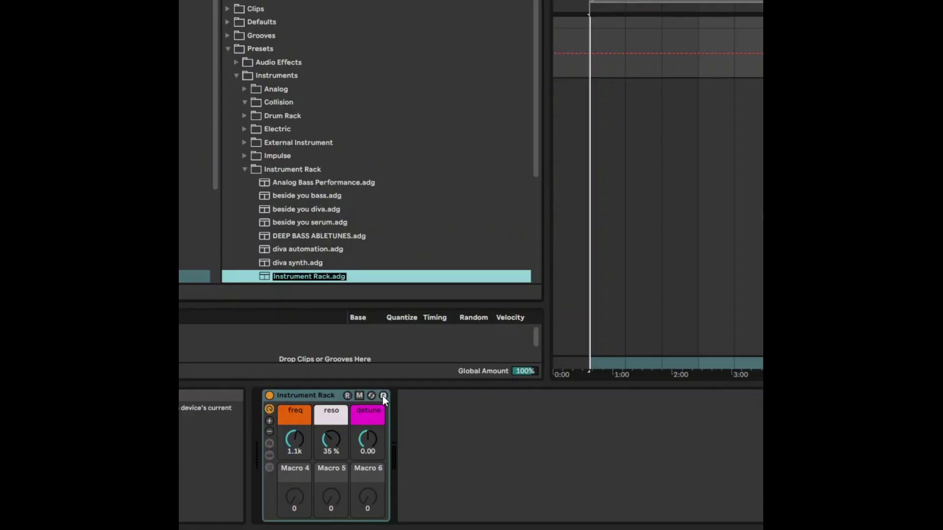
text(Bass de)
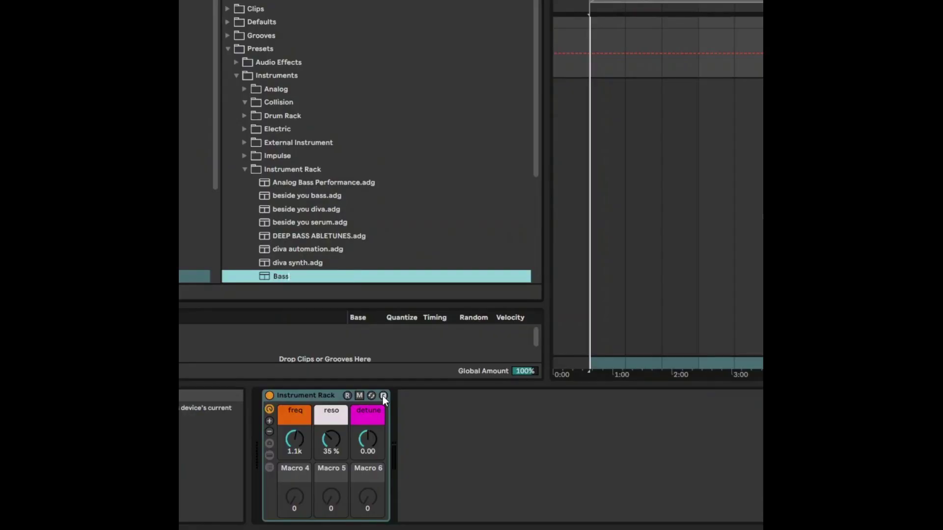
text(tuned)
key(Return)
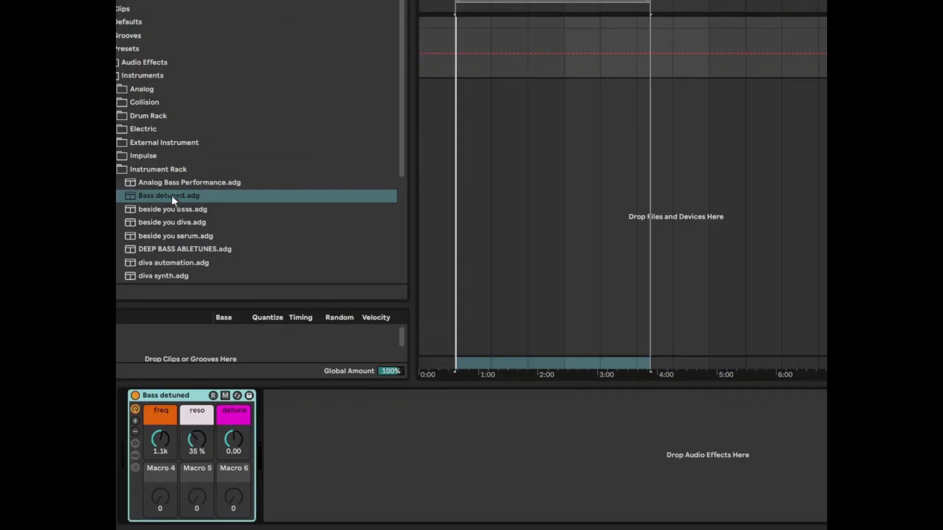
right_click(305, 196)
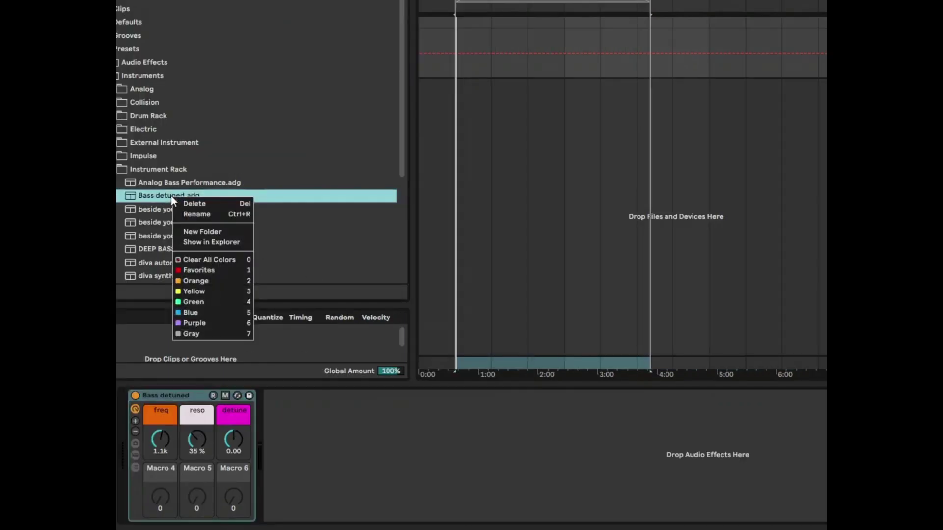
click(232, 241)
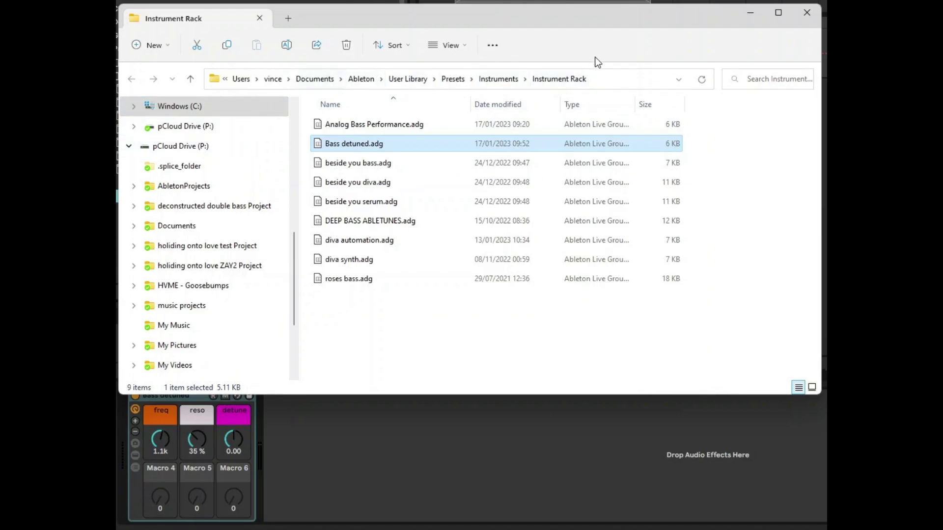
- Close File Explorer after confirming Bass detuned.adg is in the Instrument Rack folder
click(811, 15)
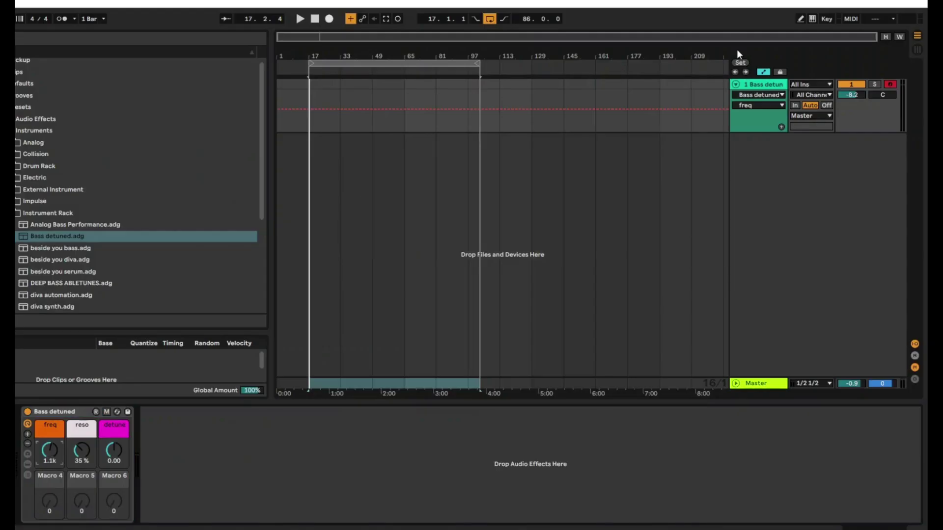
- In MIDI Map mode, map freq, reso and detune macros to controls 1/5, 1/6, 1/7
click(851, 19)
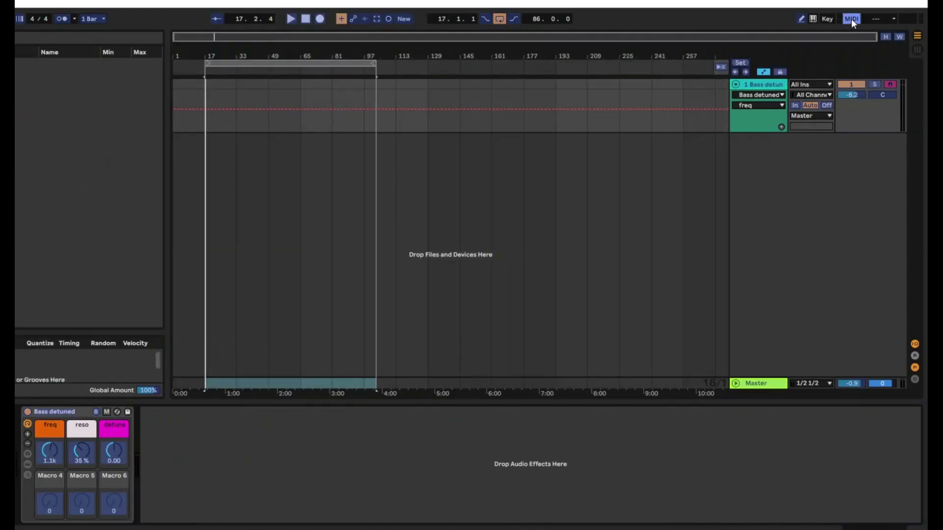
click(71, 415)
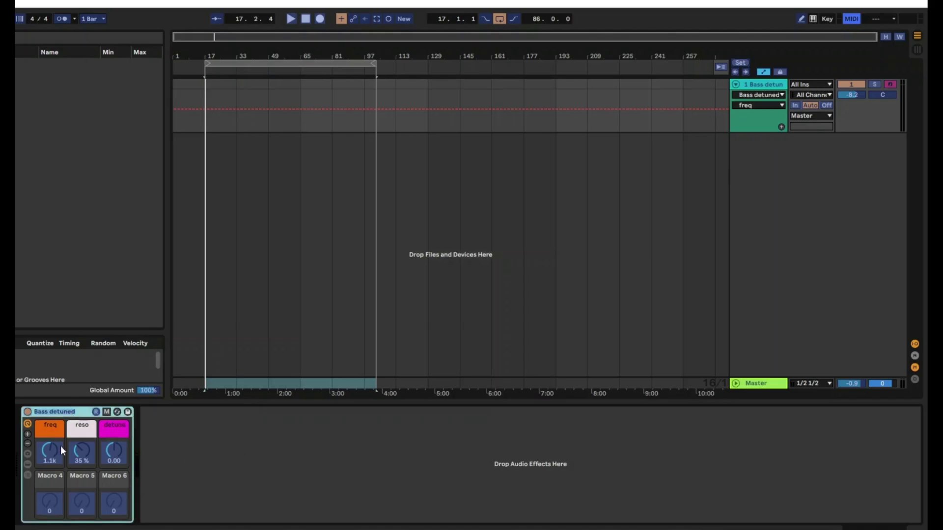
click(48, 455)
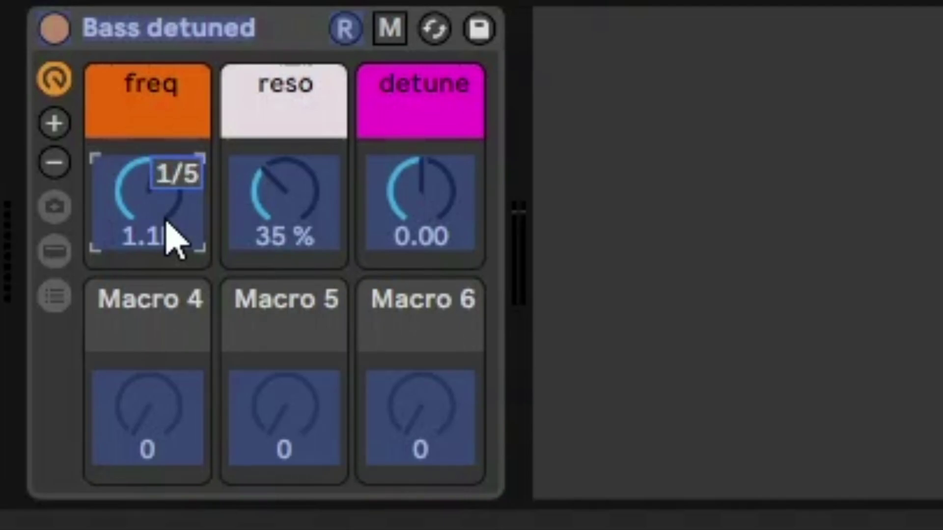
click(270, 199)
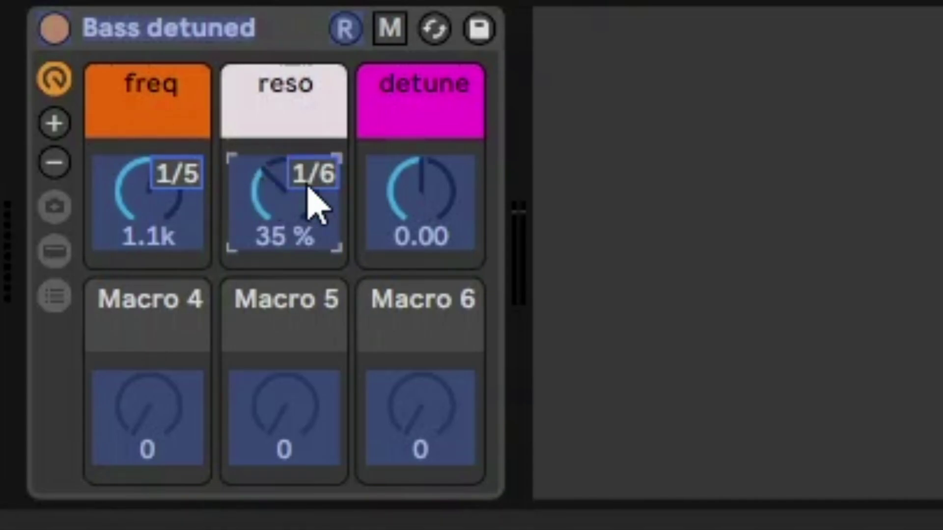
click(412, 218)
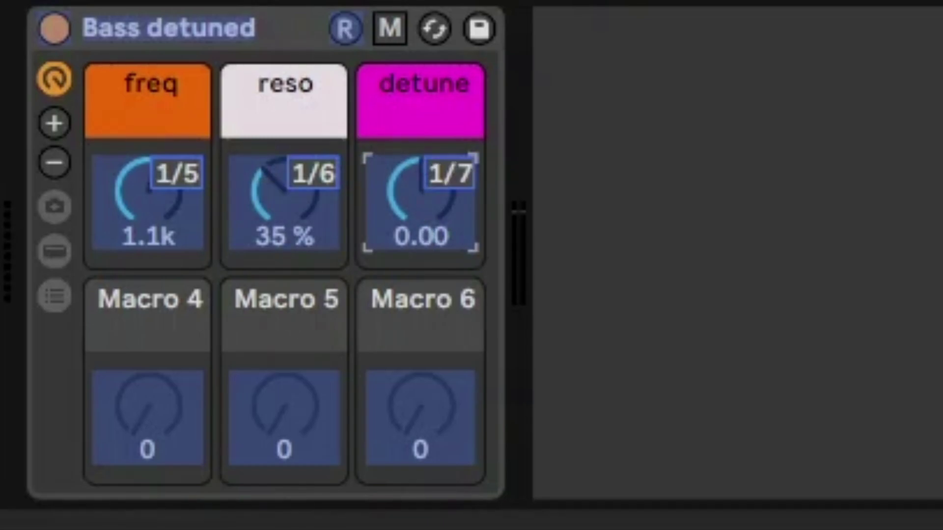
key(super+m)
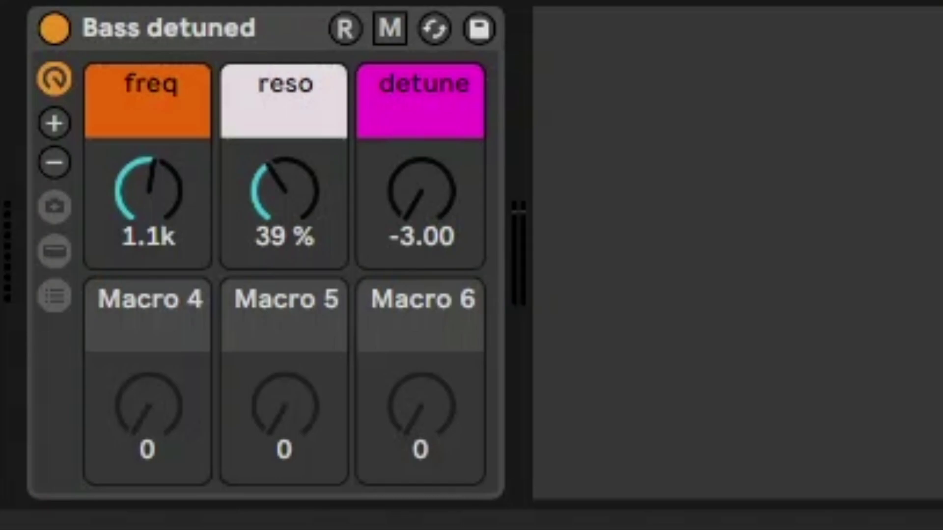
- Randomize the rack's macros, giving freq 4.4k, reso 51% and detune -0.17
click(285, 28)
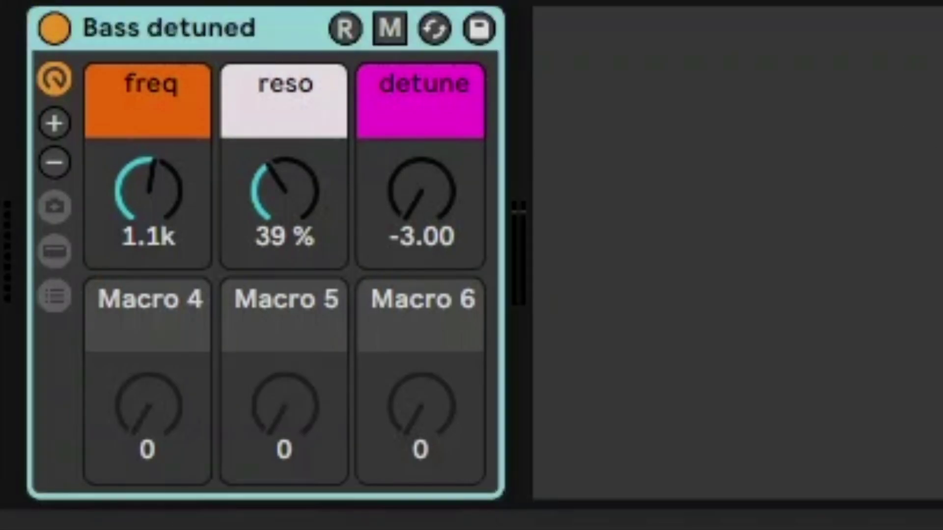
click(339, 31)
- Re-roll the Rand button repeatedly to land on freq 1.9k, reso 17%, detune 0.00
click(345, 32)
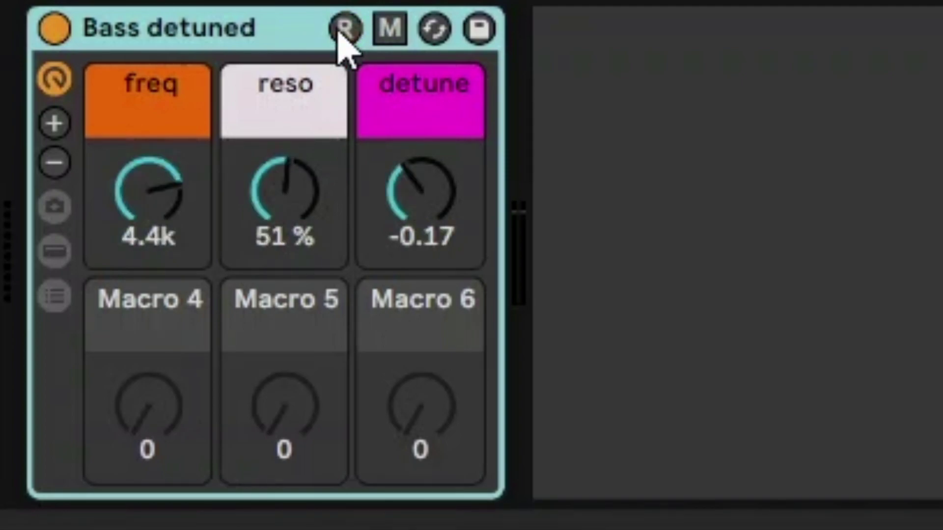
click(345, 32)
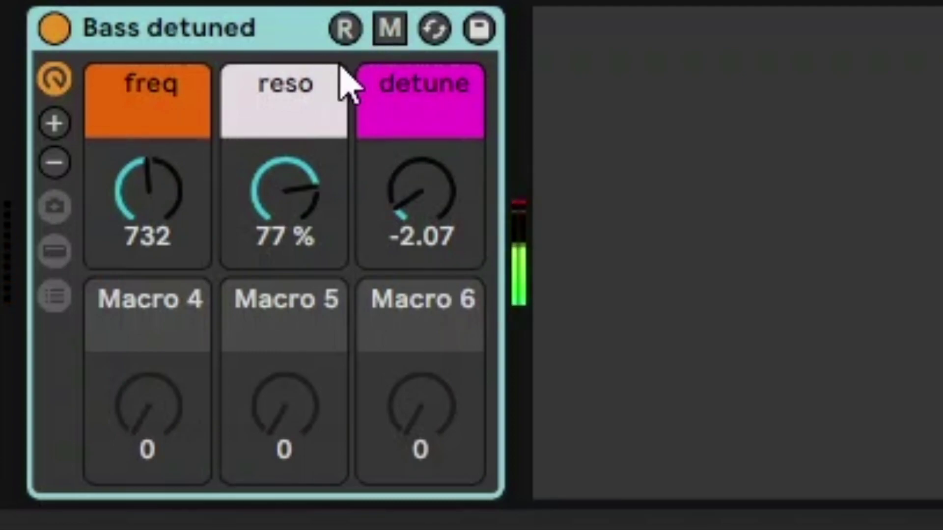
click(351, 34)
click(357, 42)
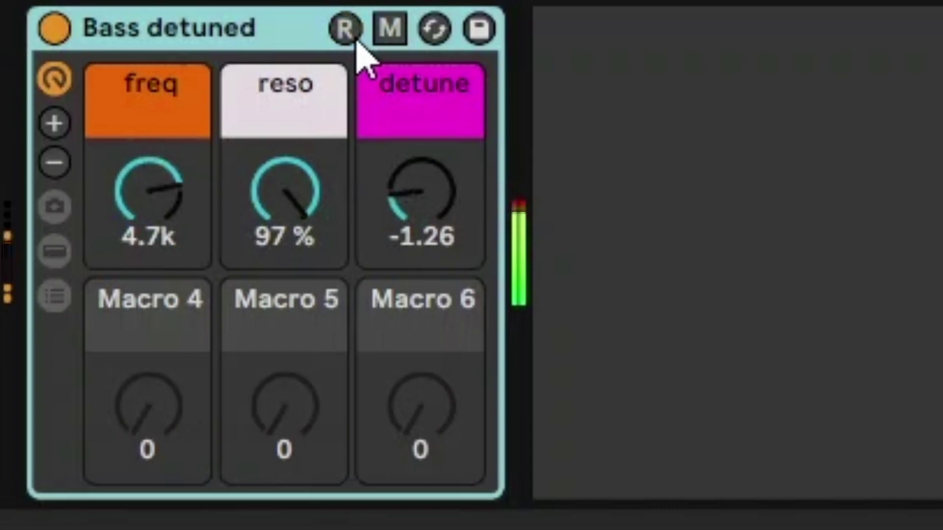
click(357, 42)
click(357, 42)
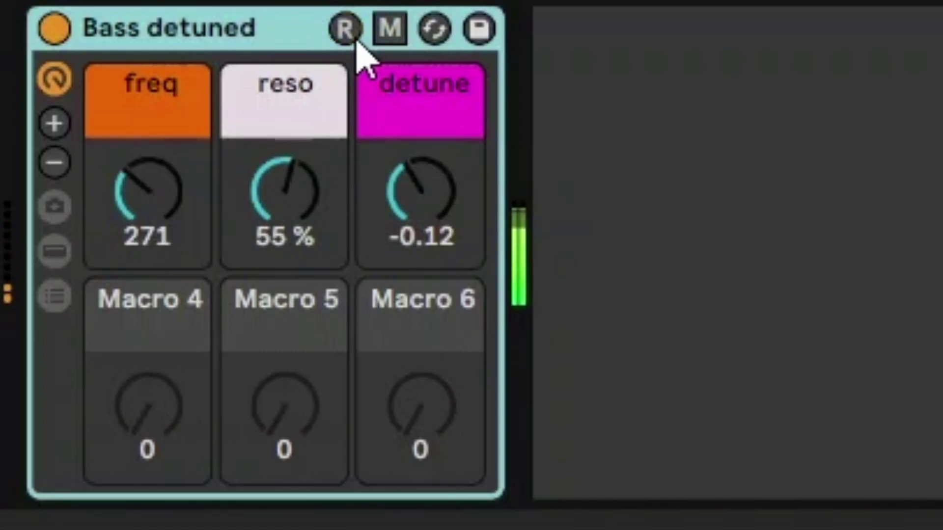
click(357, 42)
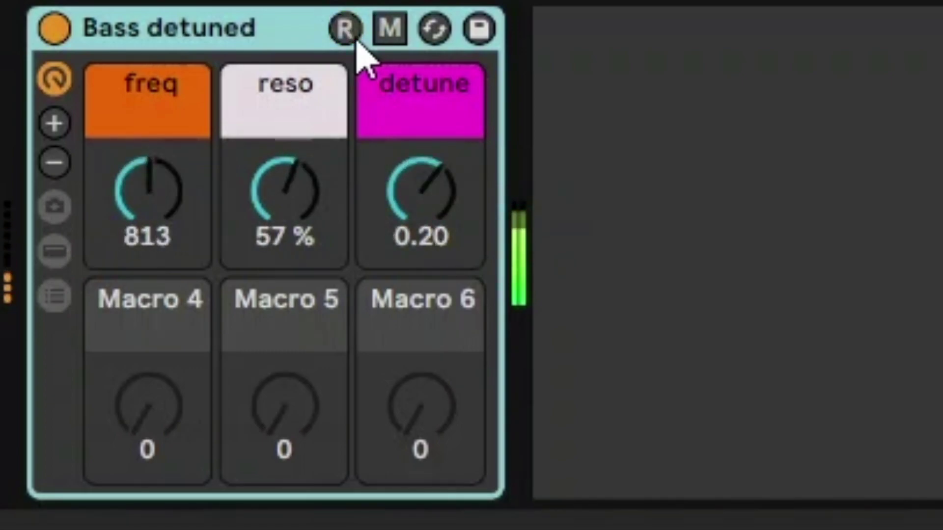
click(357, 42)
click(357, 43)
click(357, 43)
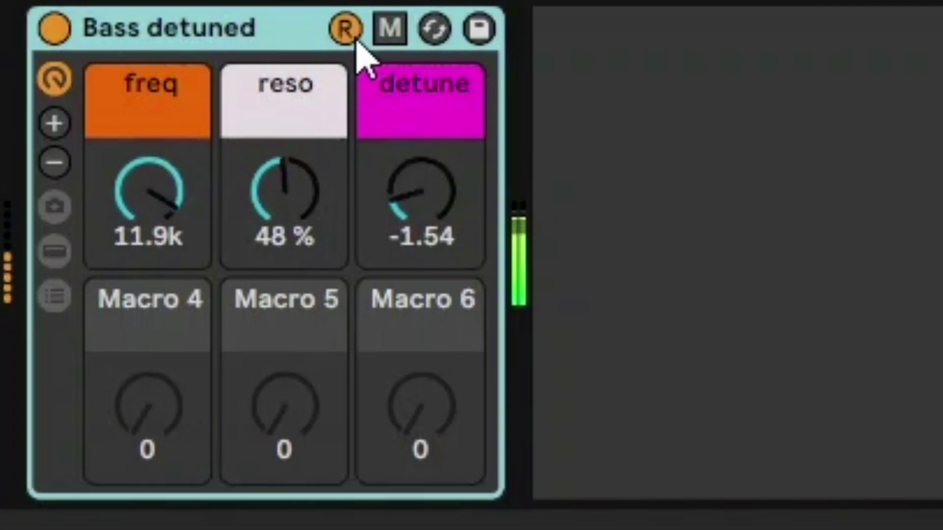
click(357, 42)
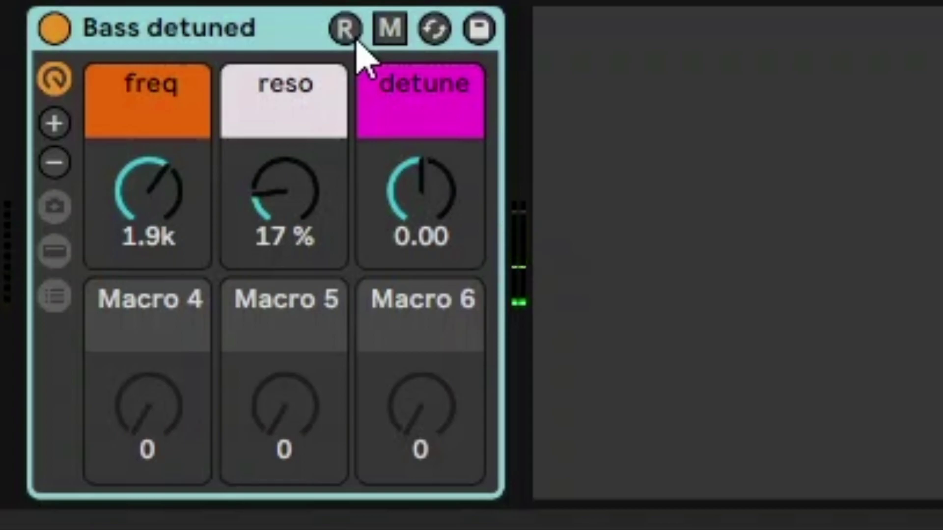
click(388, 30)
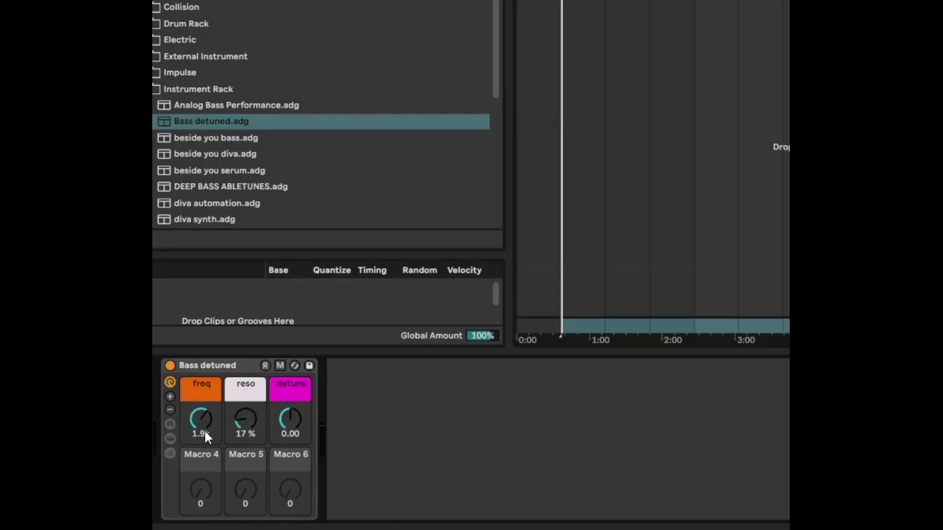
- Exclude the detune macro from randomization and randomize freq and reso
right_click(290, 419)
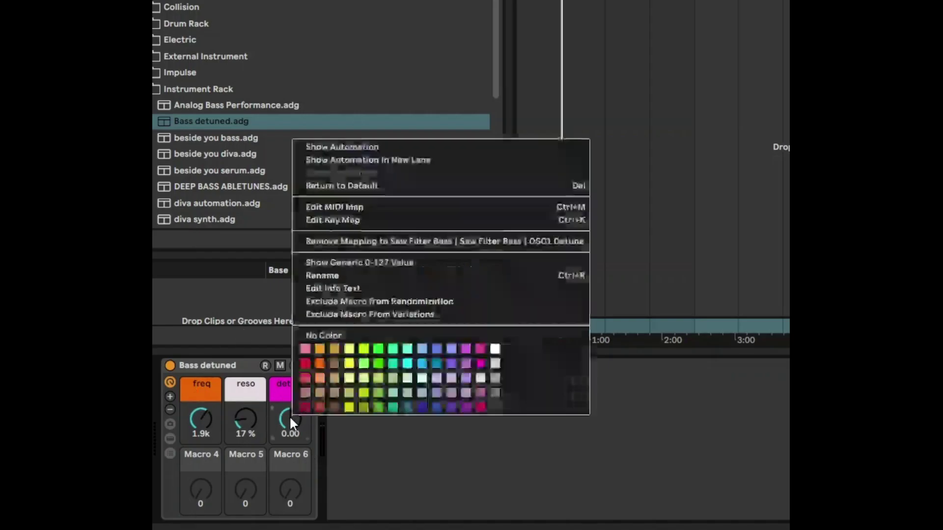
click(381, 300)
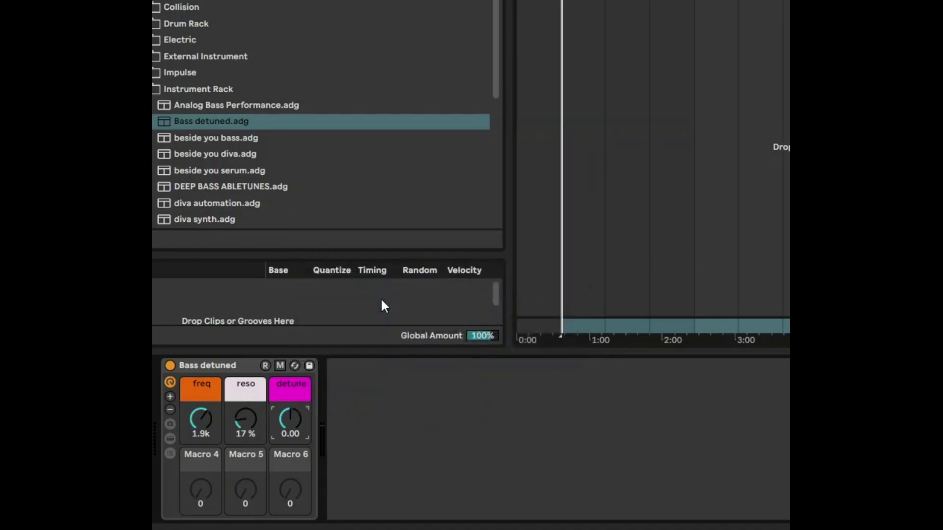
click(264, 366)
click(265, 366)
click(264, 366)
click(264, 366)
click(265, 366)
click(265, 366)
- Keep randomizing until freq reads 1.4k and reso 6%, then show Macro Variations
click(269, 364)
click(269, 363)
click(269, 363)
click(270, 363)
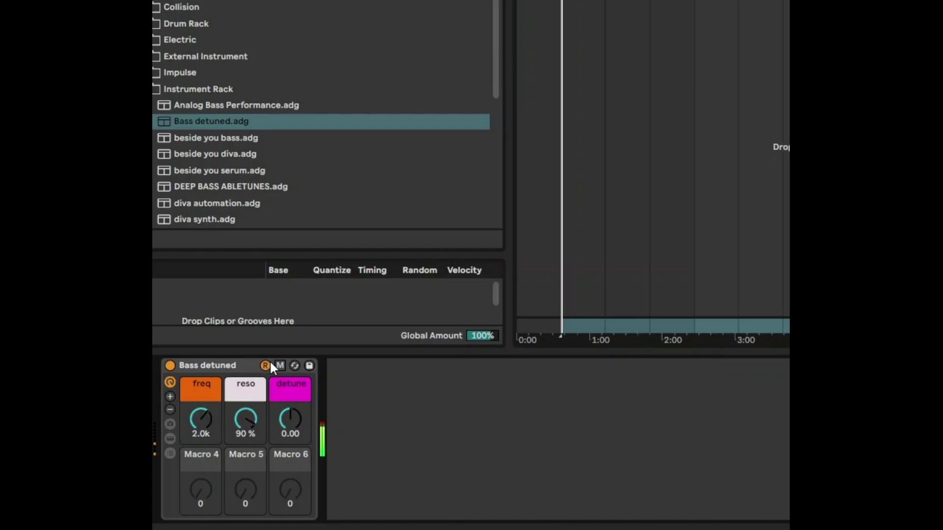
click(270, 363)
click(270, 365)
click(270, 365)
click(270, 363)
click(269, 363)
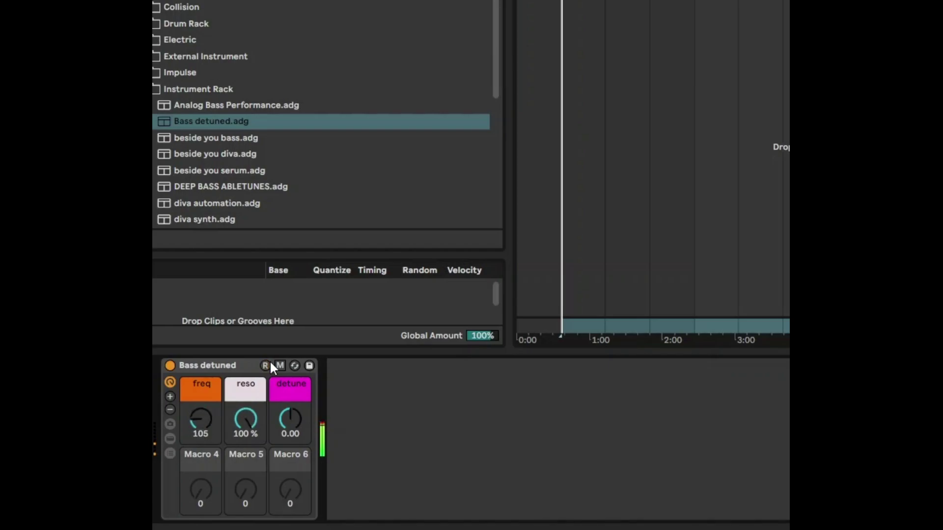
click(270, 363)
click(270, 364)
click(270, 364)
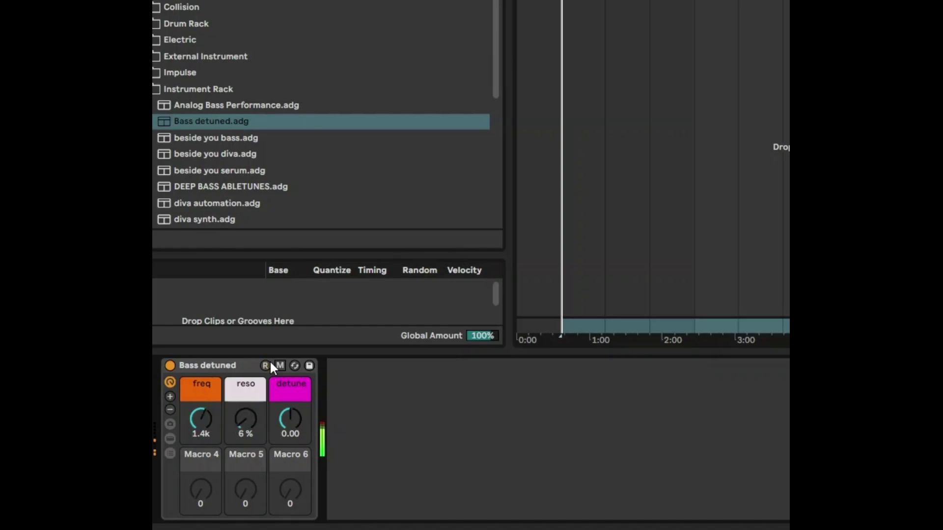
click(169, 424)
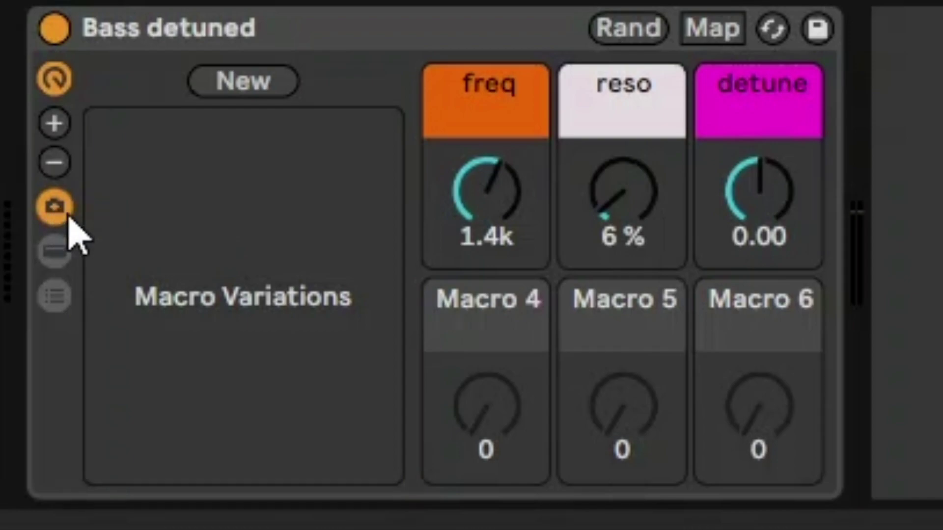
- Store the current macro settings as a new macro variation, Variation 1
click(257, 89)
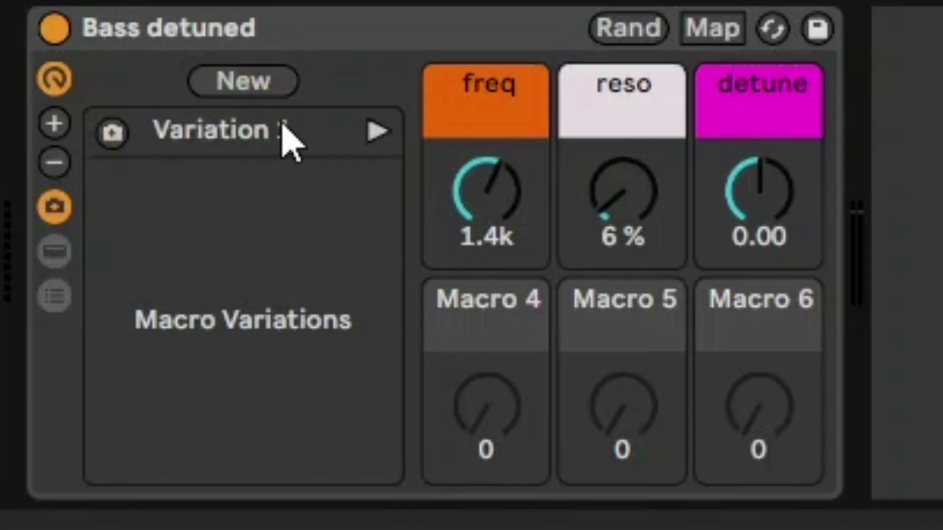
click(283, 127)
click(640, 181)
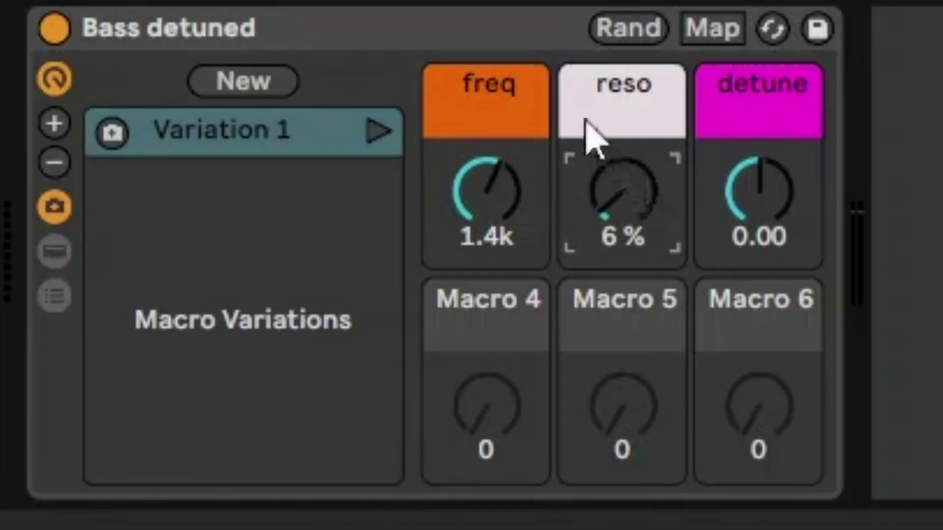
click(258, 129)
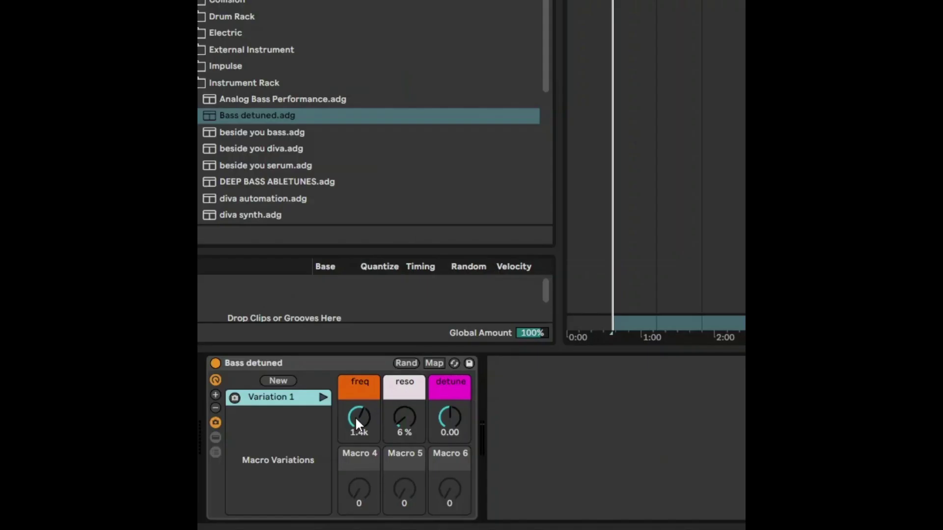
- Exclude the freq and detune macros from macro variations
right_click(475, 191)
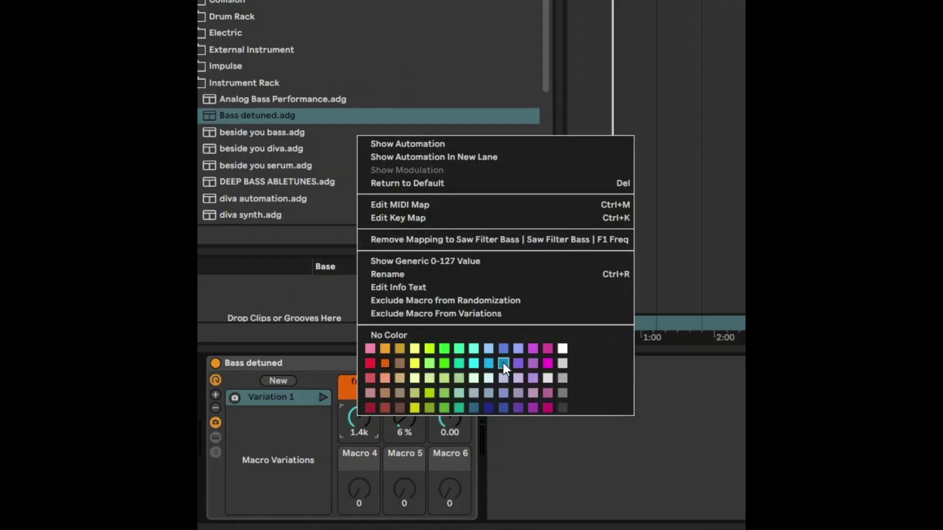
click(466, 314)
right_click(443, 417)
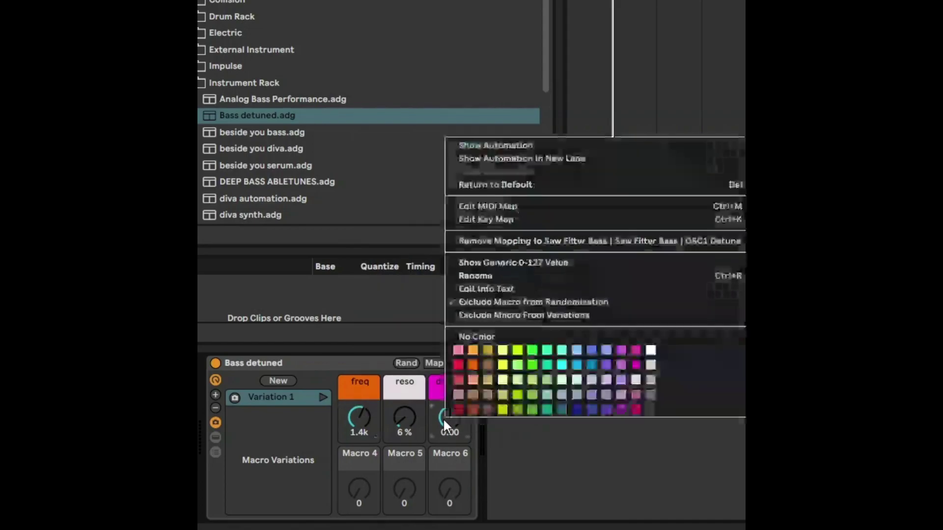
click(496, 317)
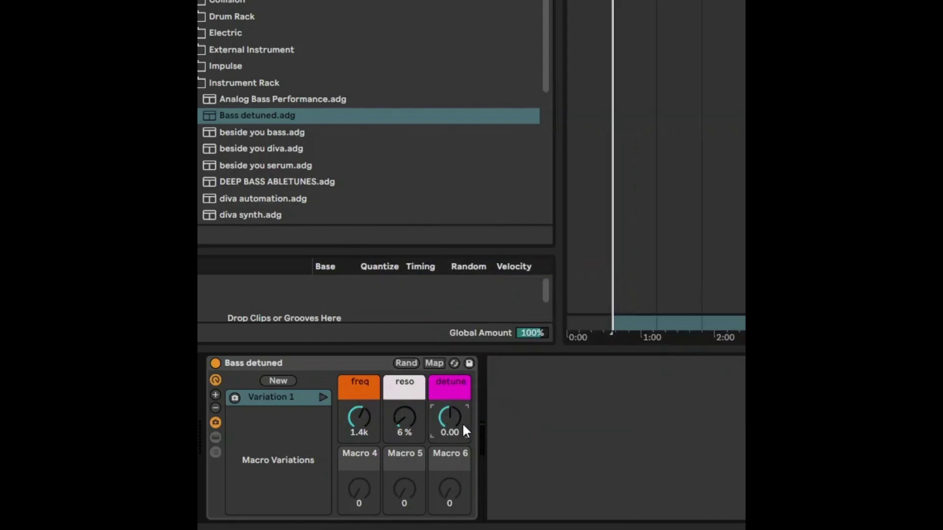
right_click(283, 398)
- Duplicate Variation 1 and save the copy with reso 39%, freq 625 and detune -0.89
click(337, 416)
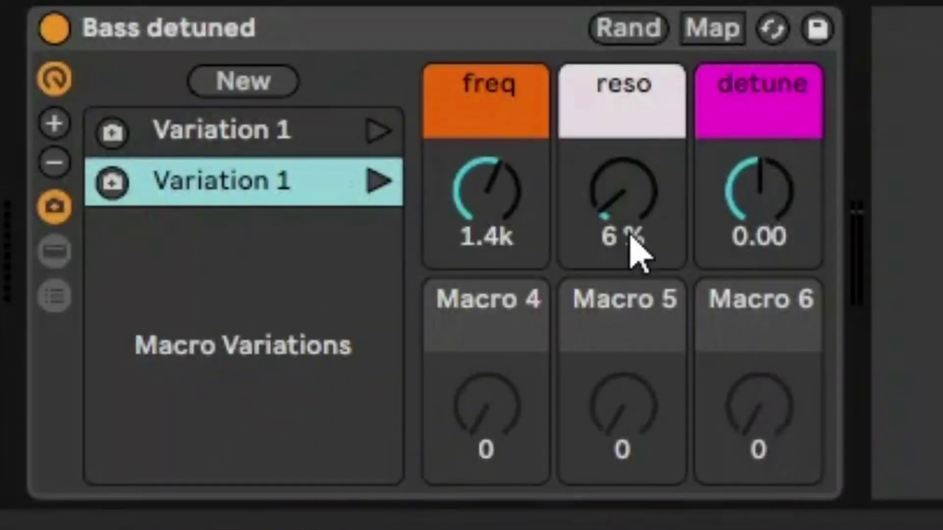
drag(407, 434, 407, 416)
drag(523, 194, 523, 216)
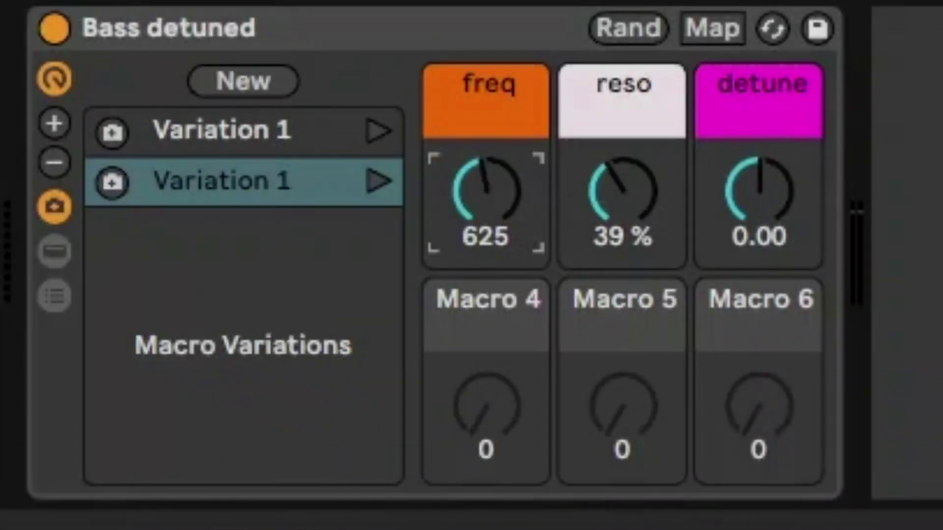
drag(752, 204, 752, 221)
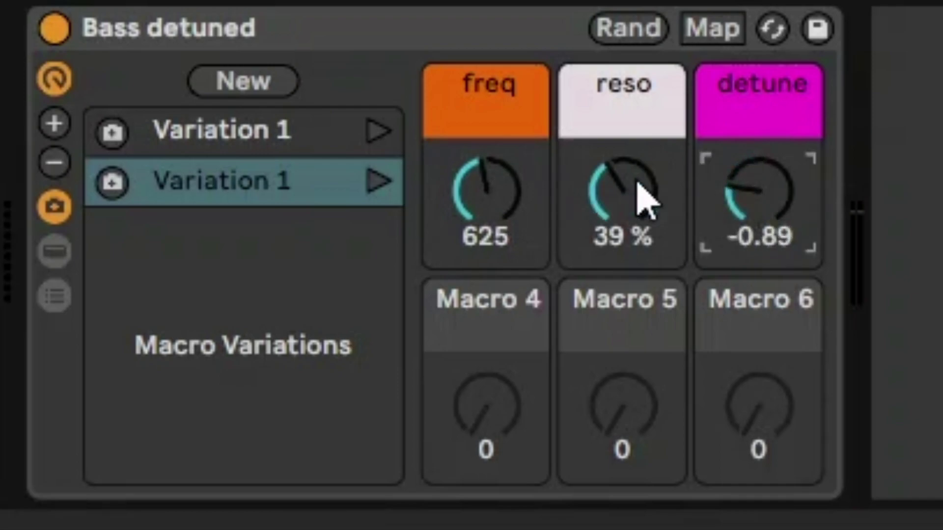
click(113, 184)
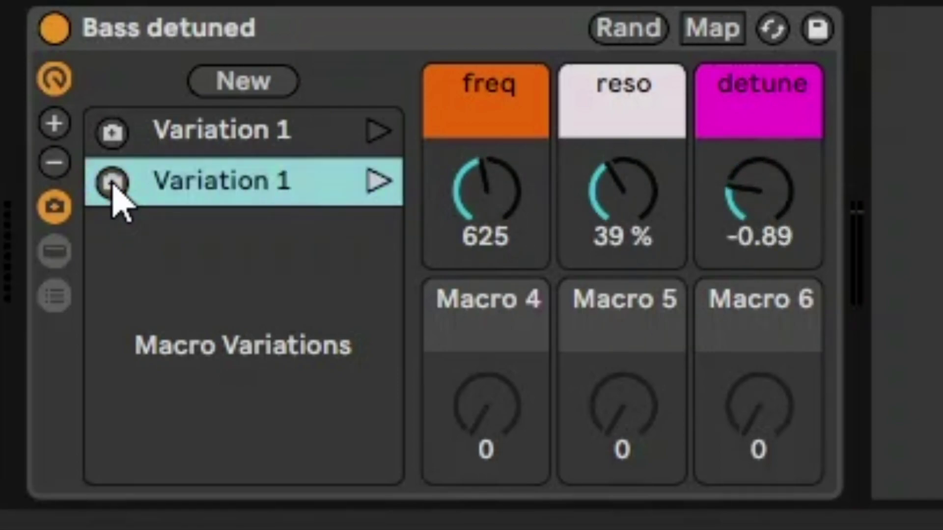
- Switch back and forth between the two variations to compare reso 6% and 39%
click(377, 133)
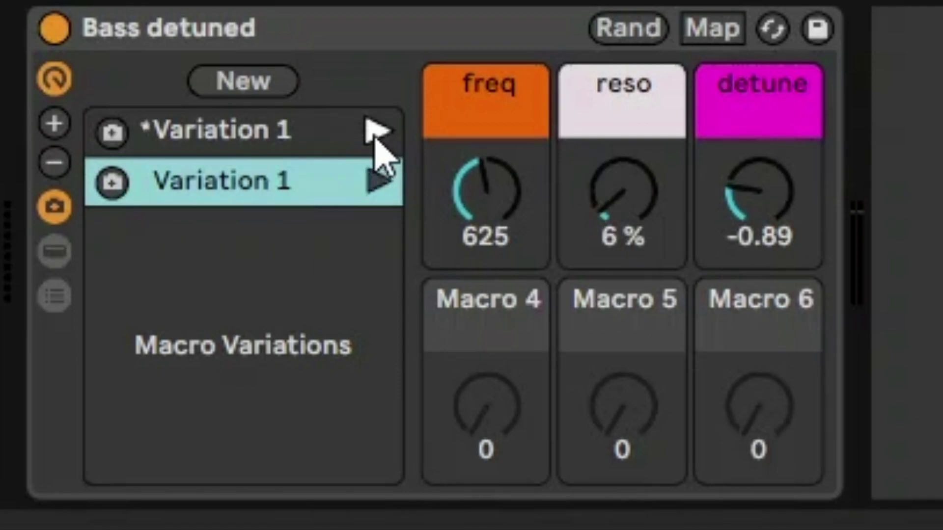
click(376, 183)
click(375, 132)
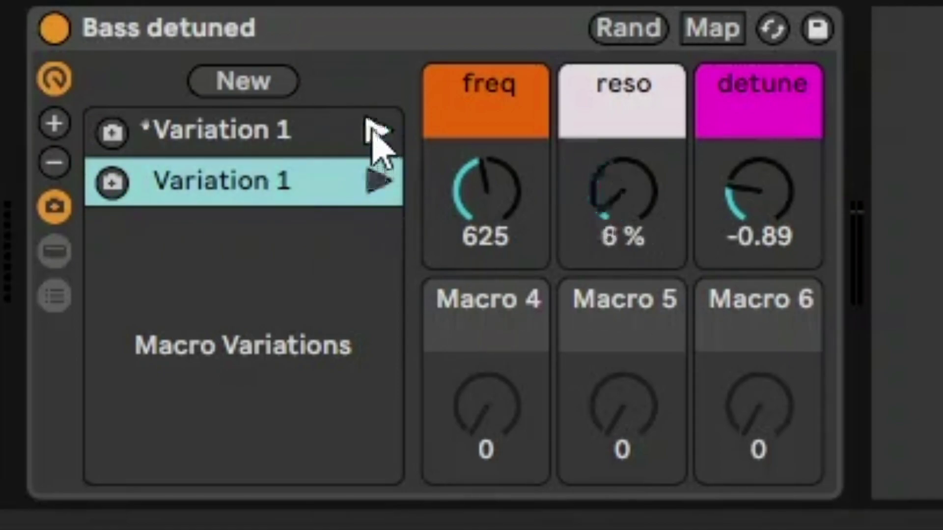
click(375, 190)
click(379, 134)
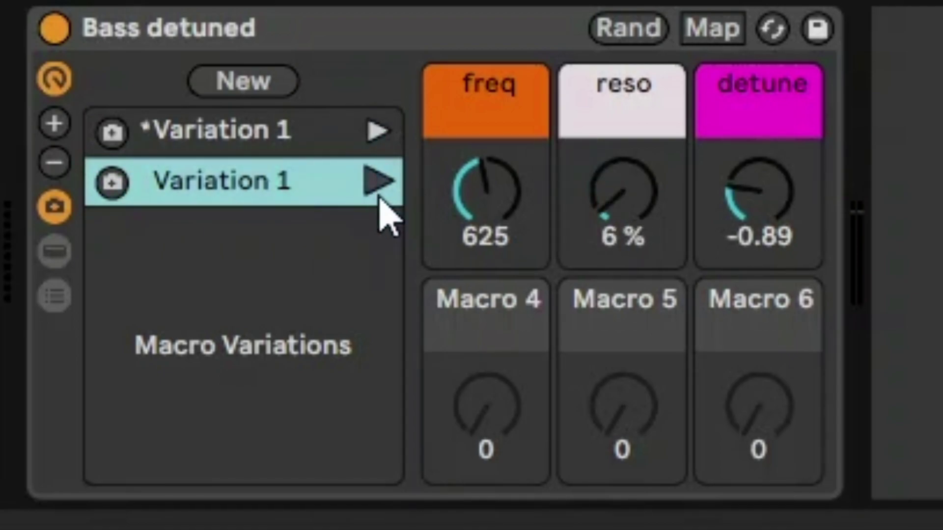
click(386, 182)
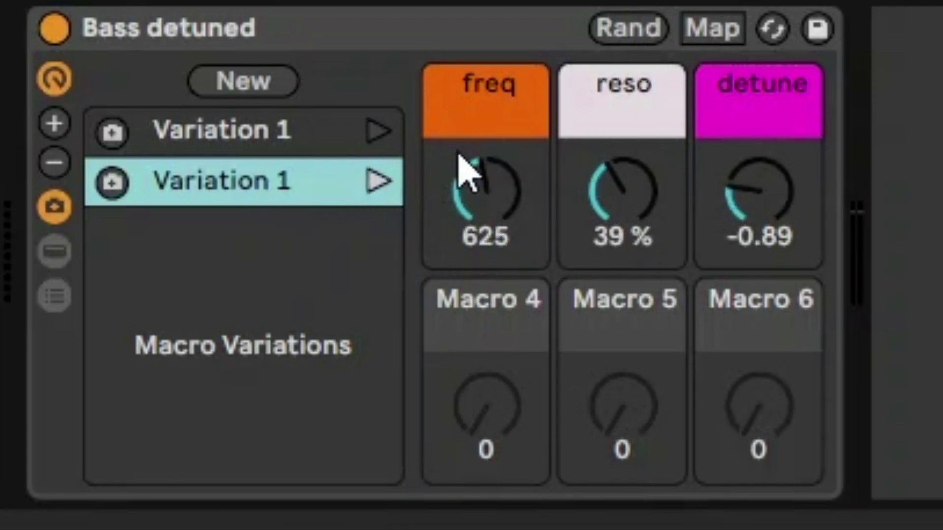
- Rename the first macro variation to 'low reso'
right_click(295, 133)
click(413, 262)
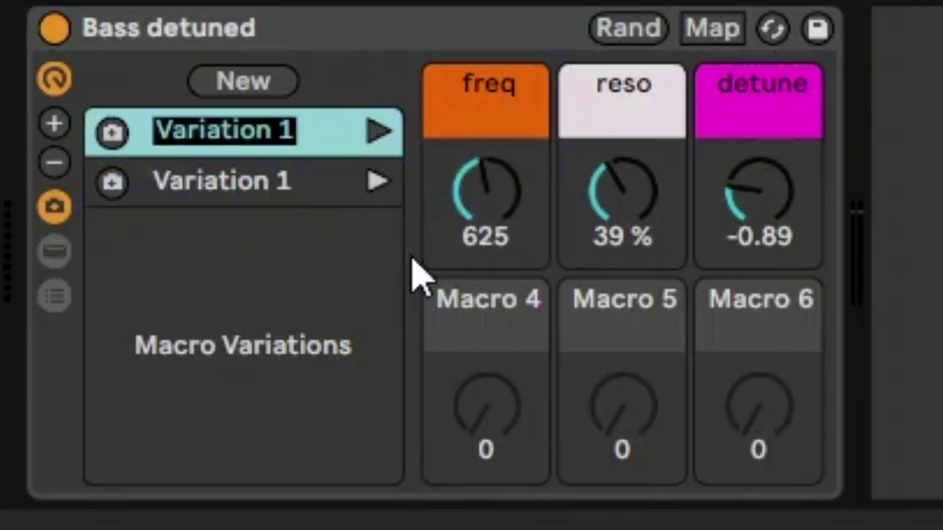
text(loe )
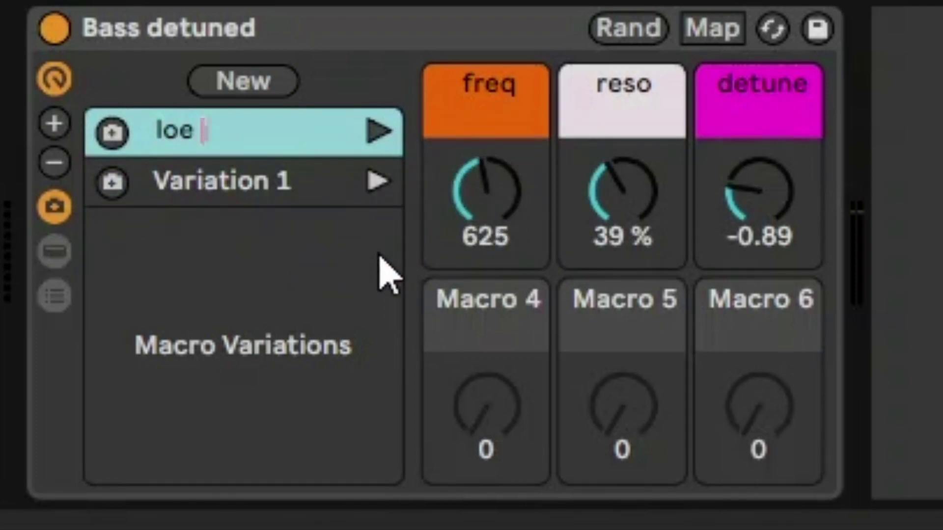
text(tr)
key(BackSpace)
key(BackSpace)
key(BackSpace)
key(BackSpace)
text(ew tr)
key(BackSpace)
key(BackSpace)
text(reso)
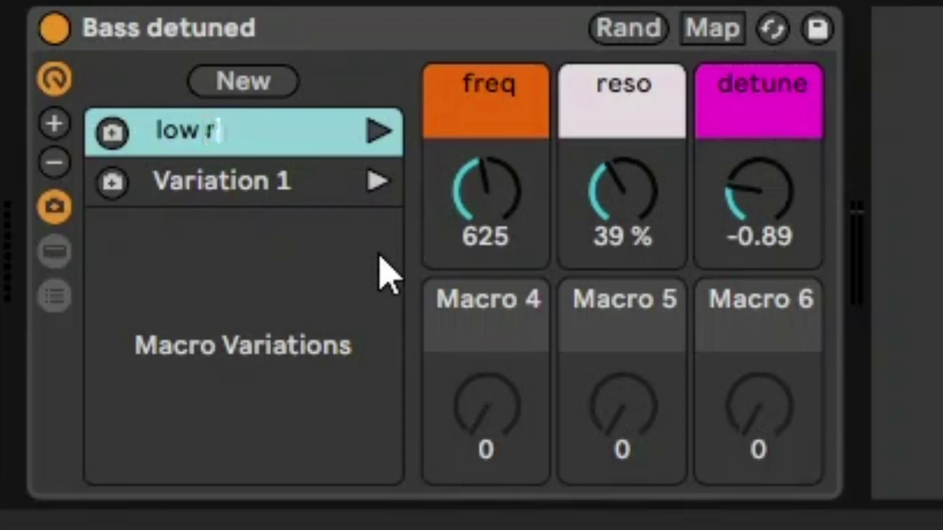
- Rename the second variation to 'high reso', then recall each variation to test it
right_click(276, 183)
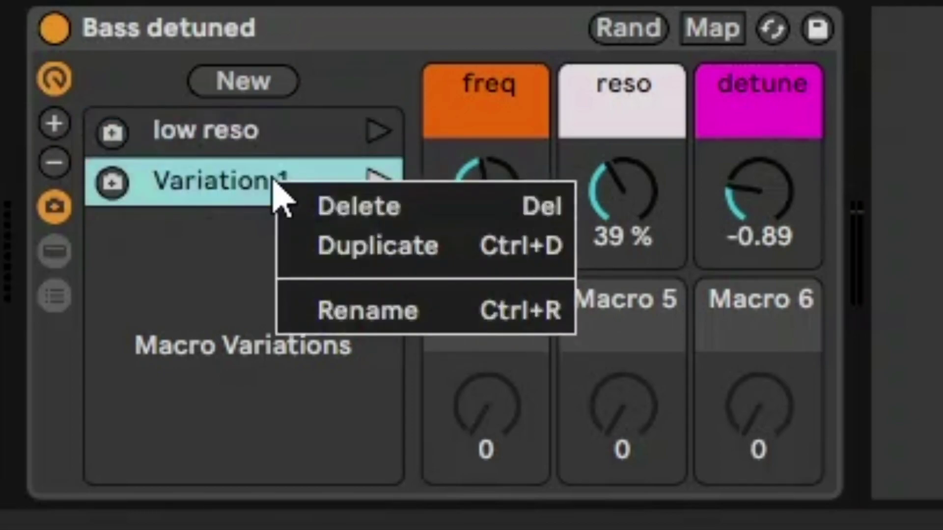
click(395, 322)
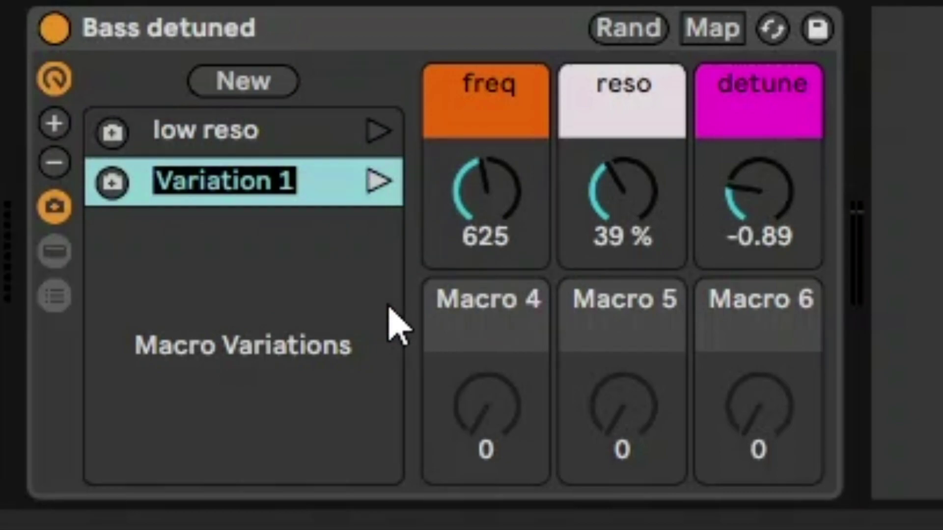
text(high reso)
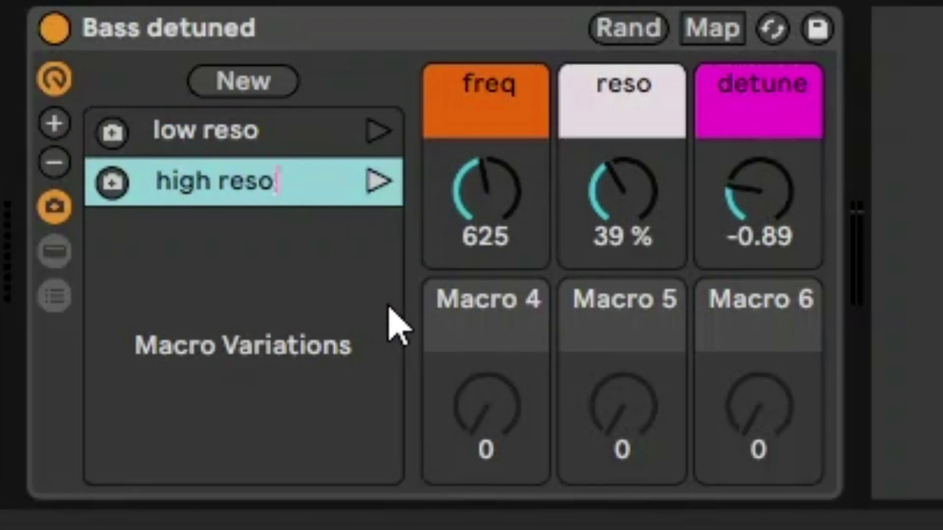
key(Return)
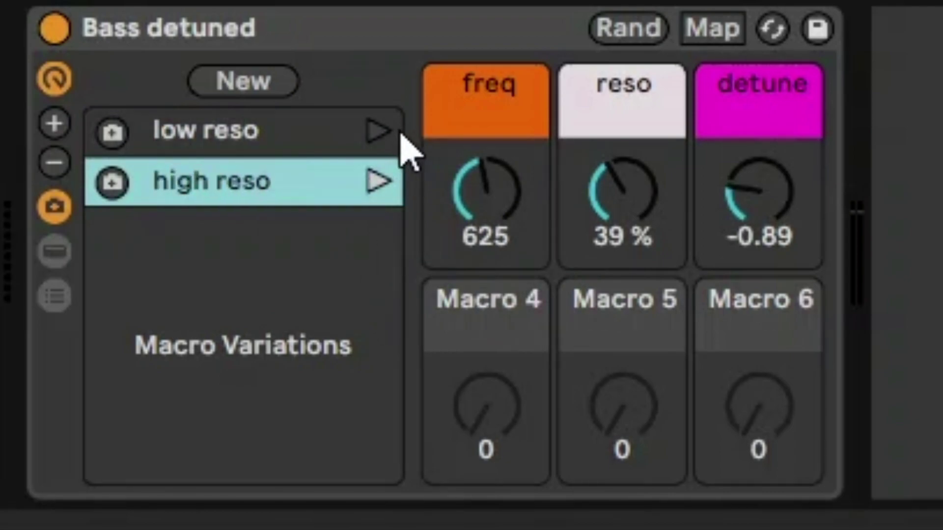
click(378, 132)
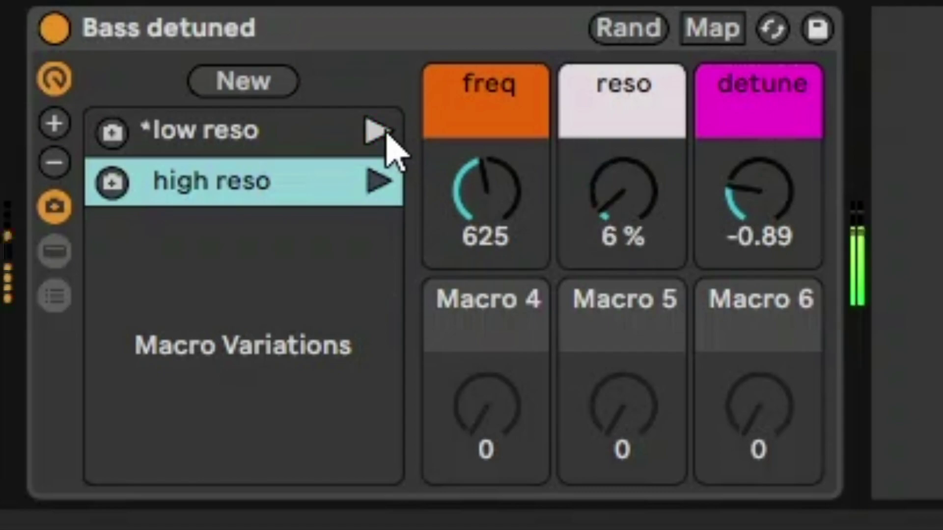
click(378, 182)
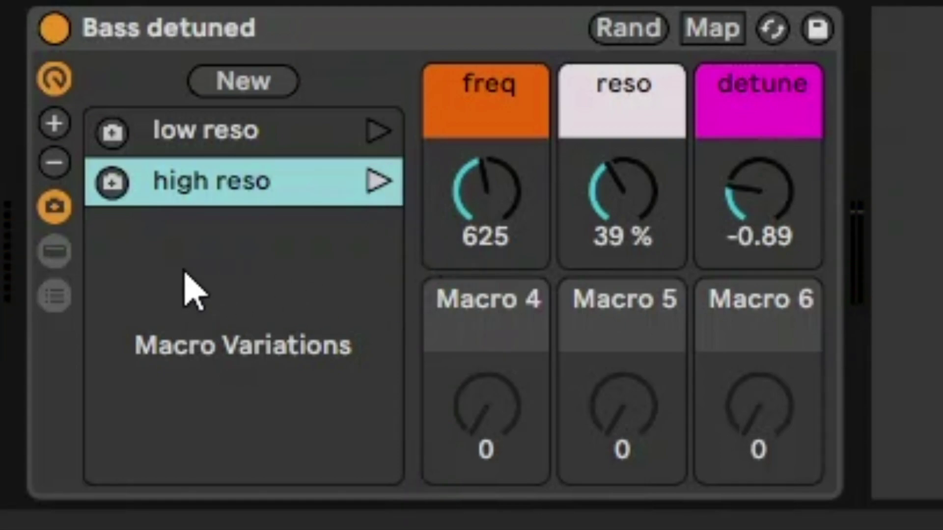
- Duplicate the high reso variation and raise the freq macro to about 2.3k
right_click(172, 193)
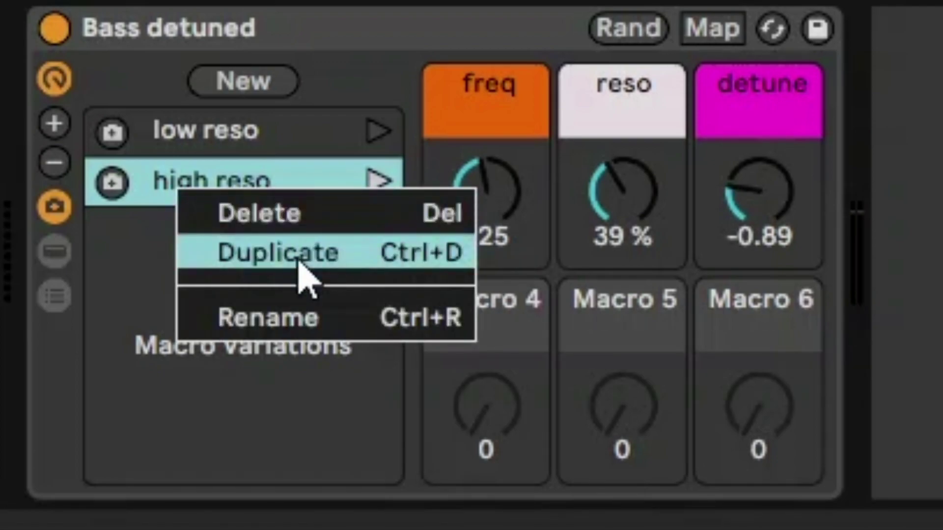
click(160, 207)
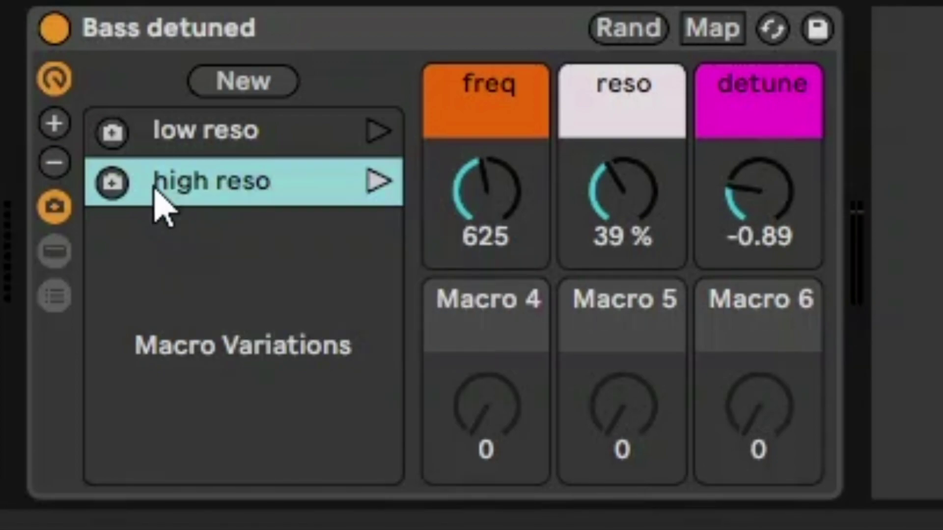
right_click(226, 174)
click(335, 241)
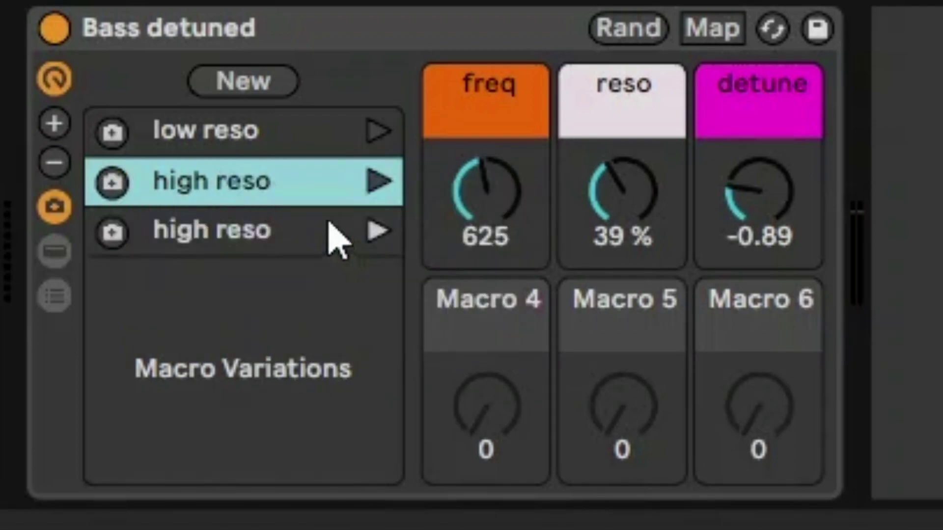
click(228, 241)
right_click(490, 209)
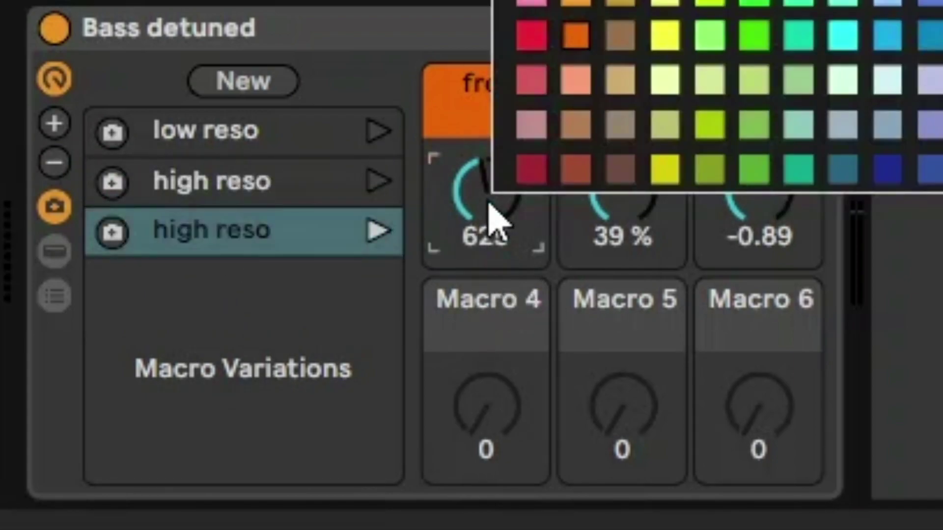
key(Escape)
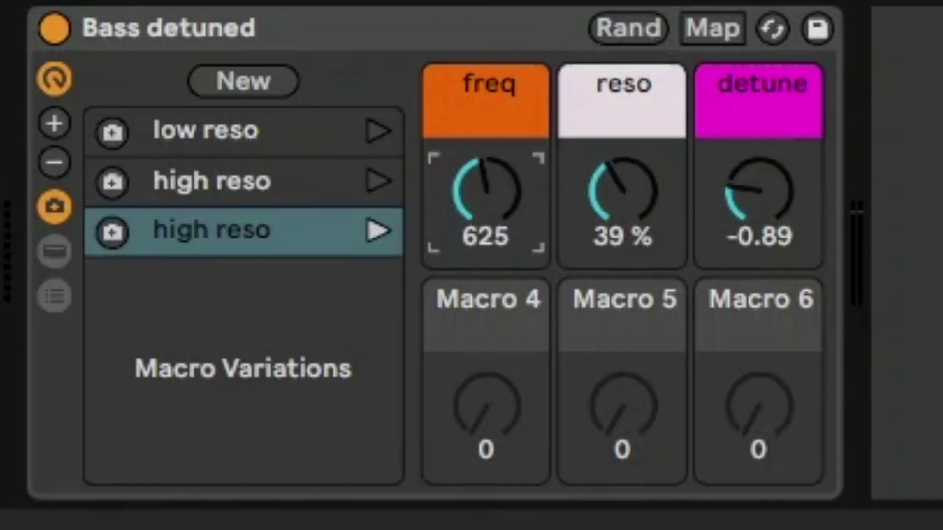
drag(463, 206, 478, 176)
- Rename the copy to 'high freq' and save the current macros into it
right_click(182, 256)
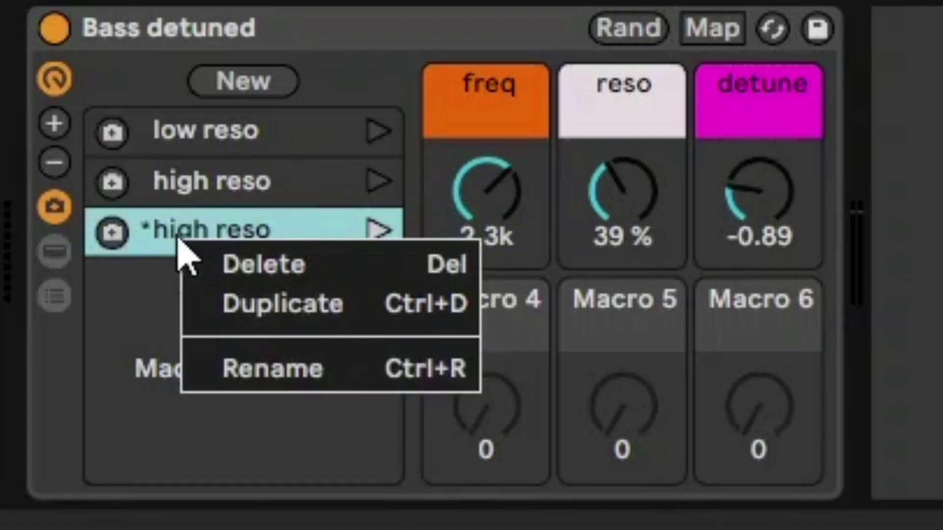
click(297, 364)
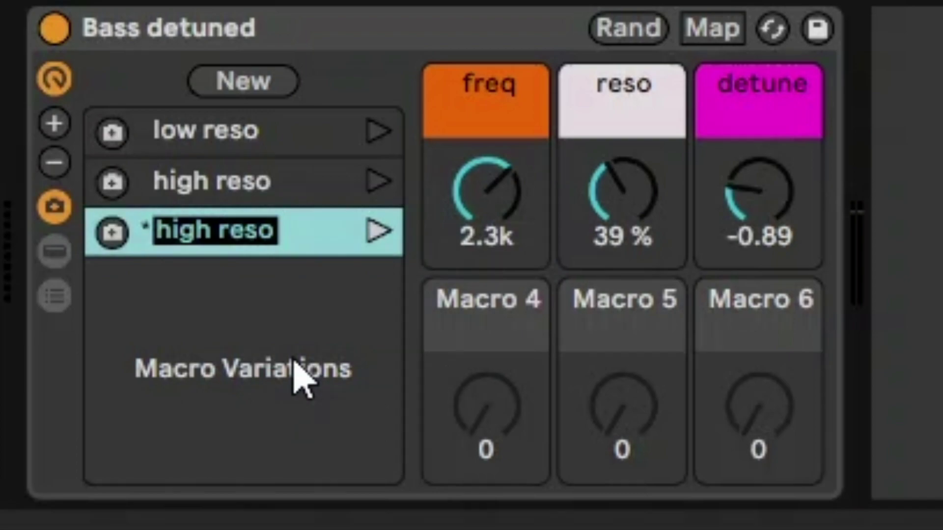
text(high freq)
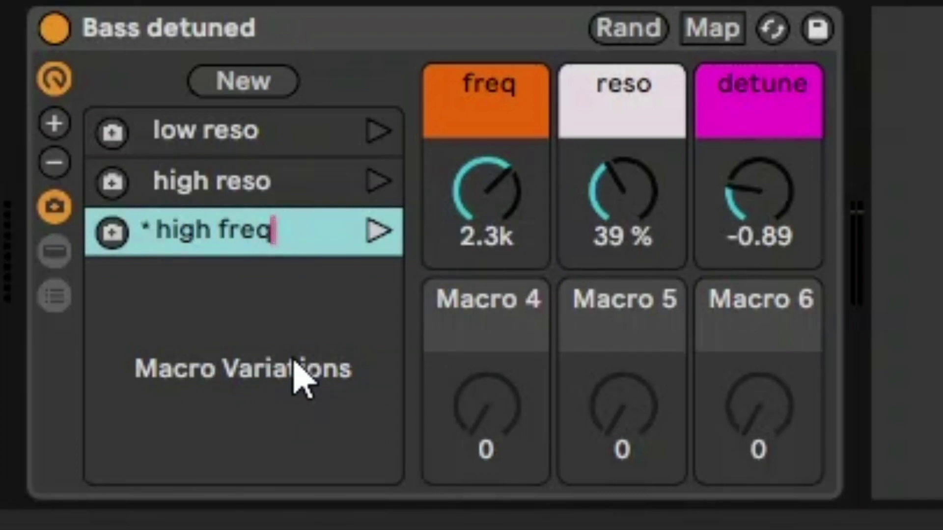
click(112, 232)
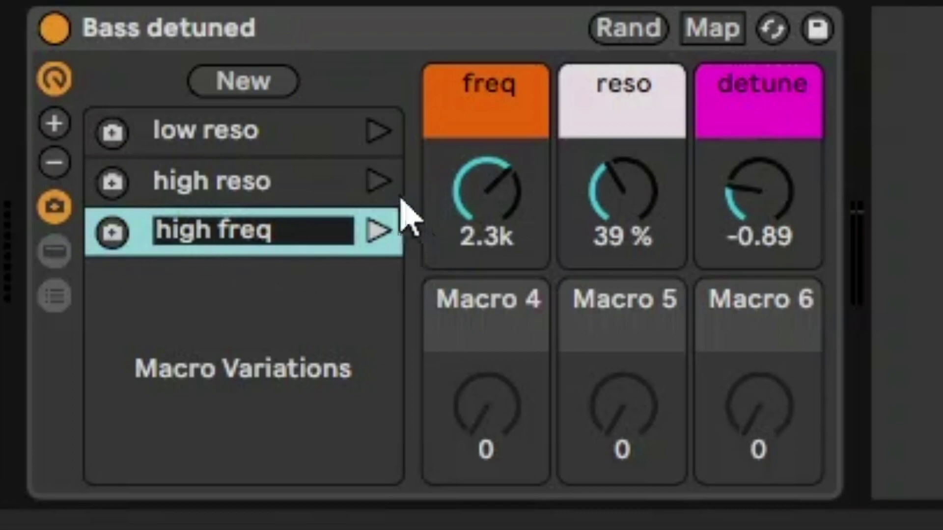
- Audition low reso, high reso and high freq, end on high freq, then enable Key Map mode
click(380, 182)
click(380, 139)
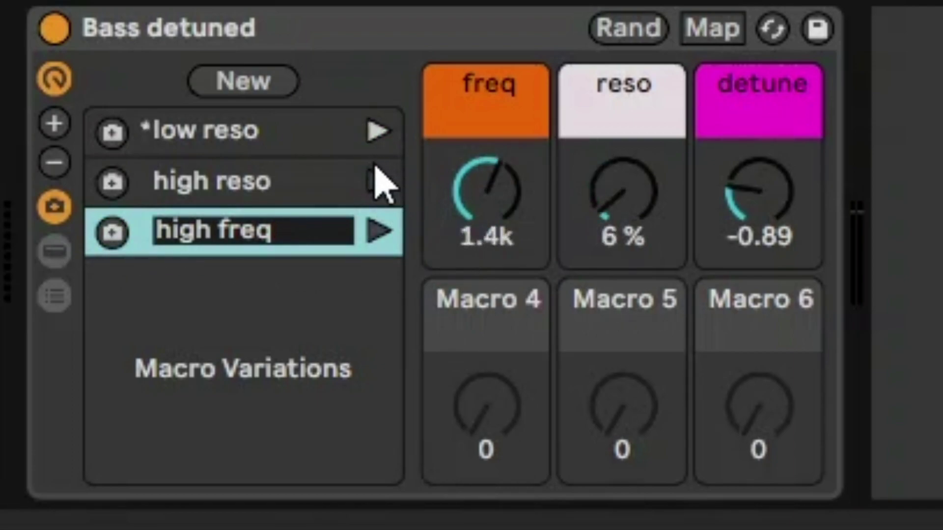
click(379, 179)
click(372, 233)
click(374, 182)
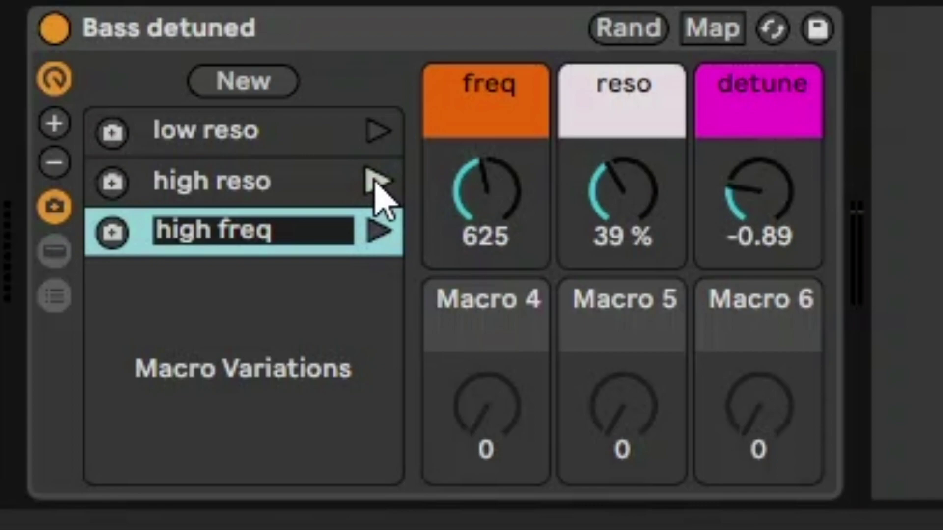
click(380, 238)
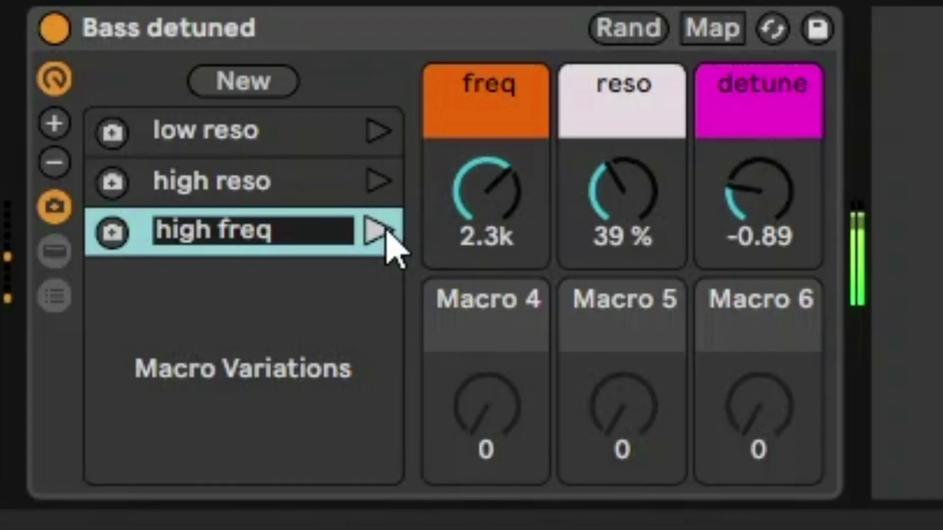
click(378, 132)
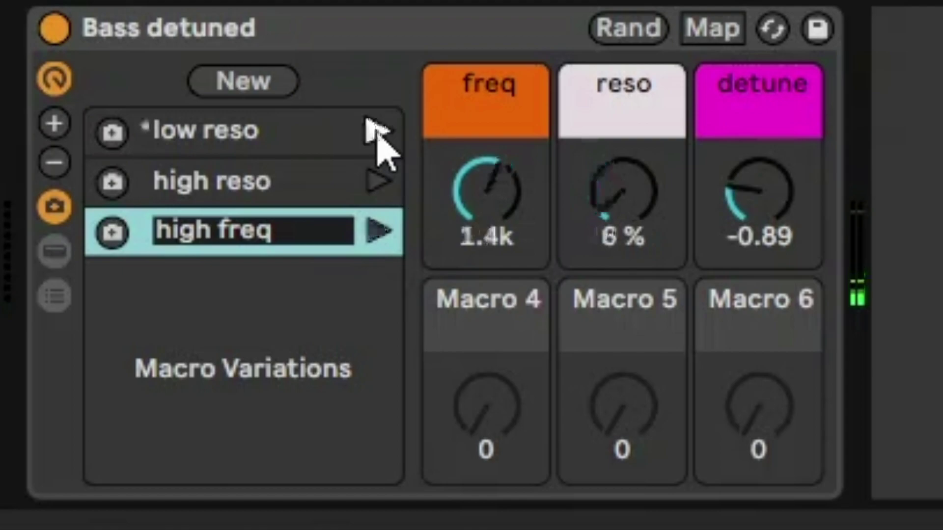
click(371, 186)
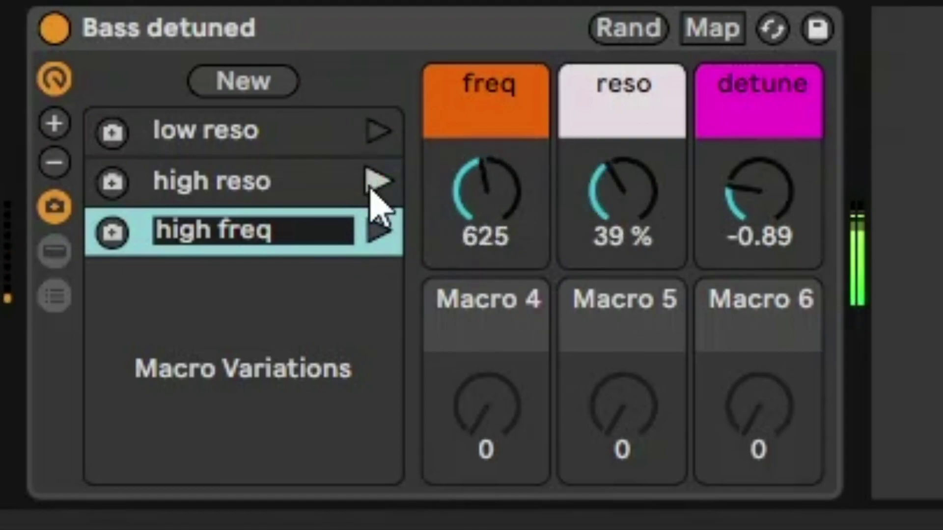
click(376, 230)
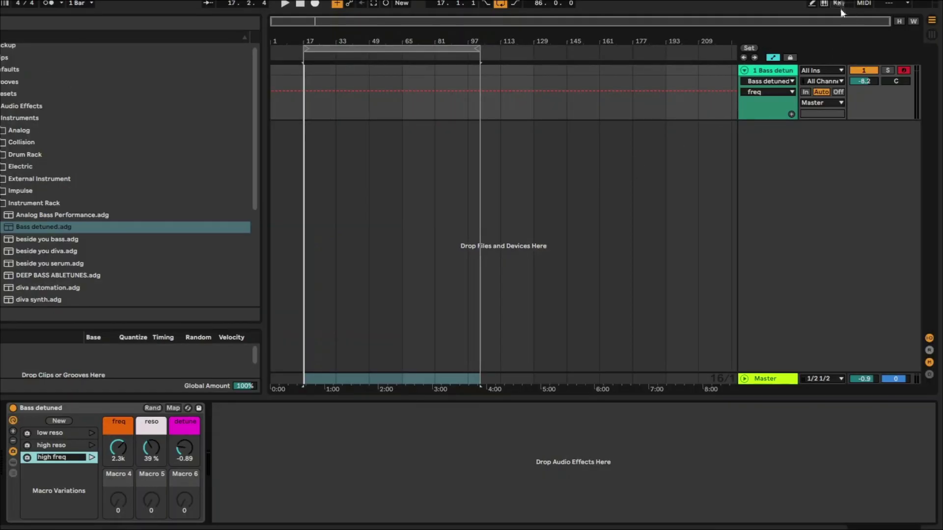
click(839, 4)
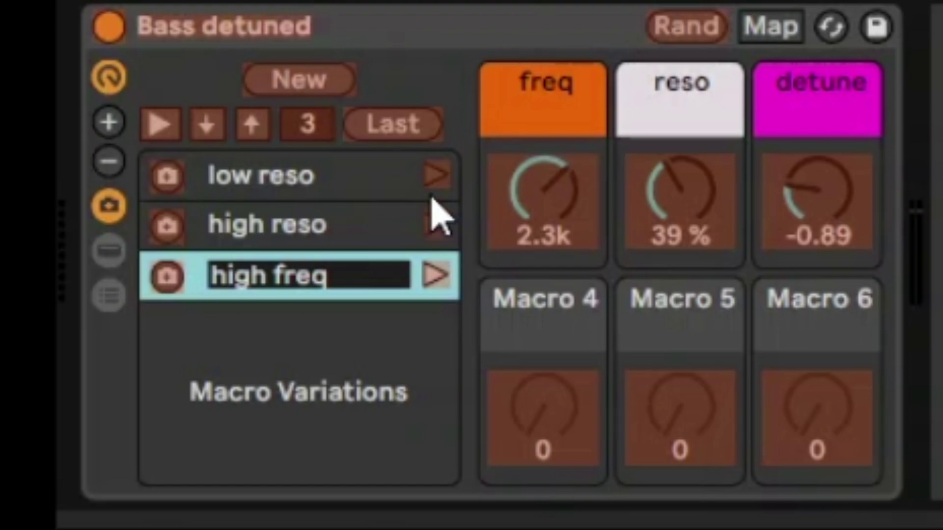
- Map keys a, b and c to the low reso, high reso and high freq variations
click(435, 177)
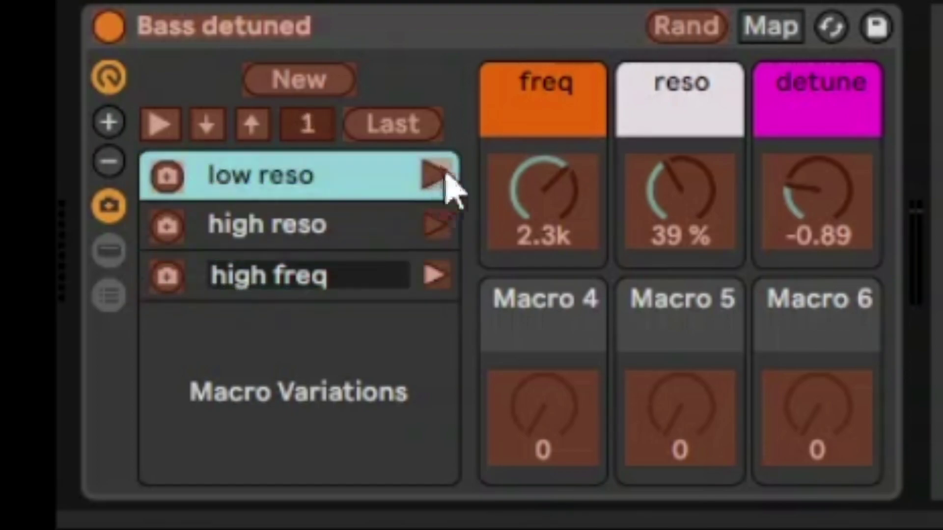
click(438, 224)
click(439, 224)
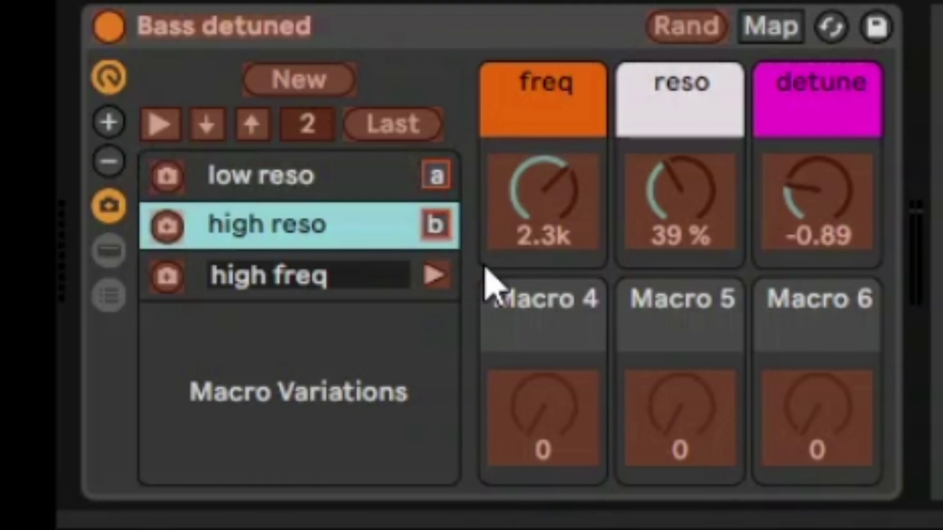
click(443, 279)
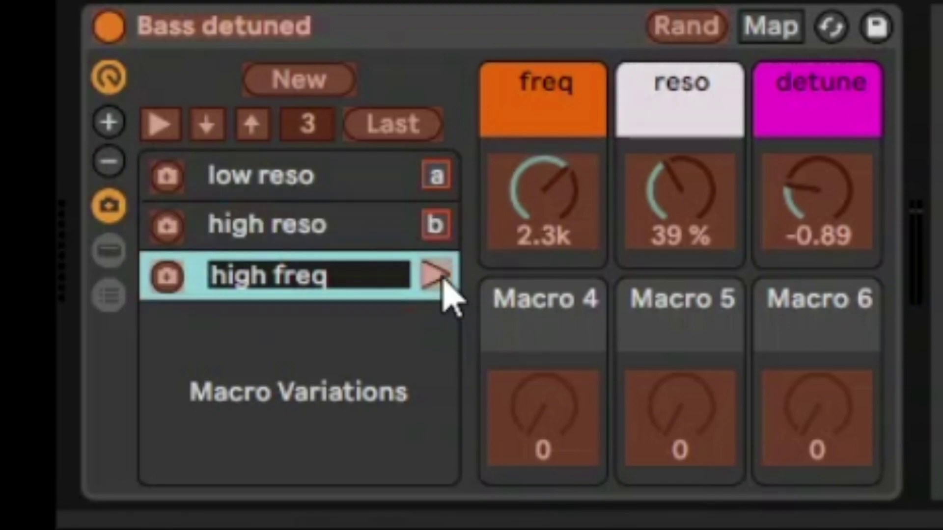
click(443, 278)
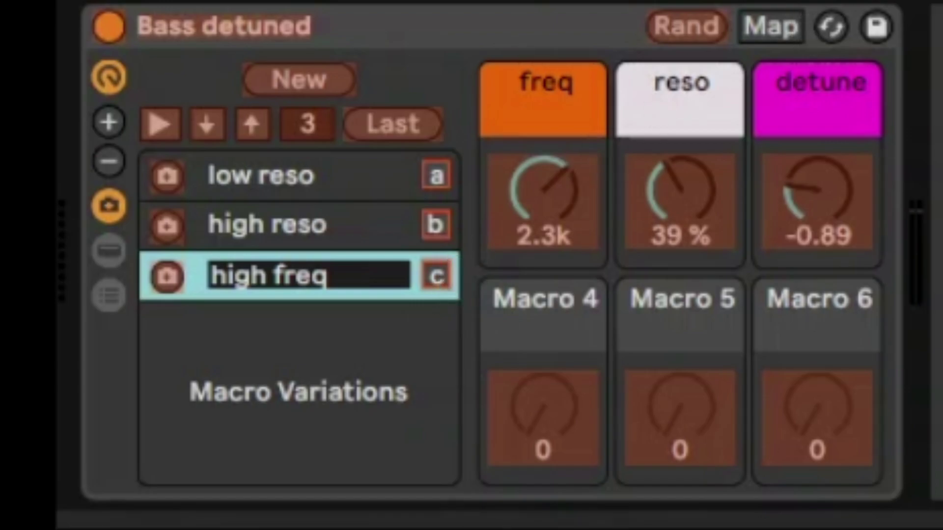
key(super+k)
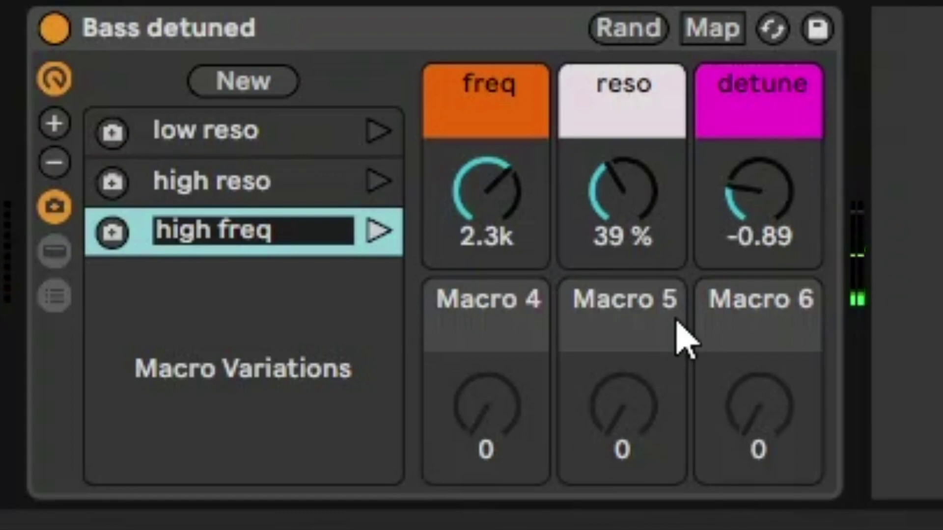
- Assign key p to the next macro variation and key o to the previous one
click(324, 329)
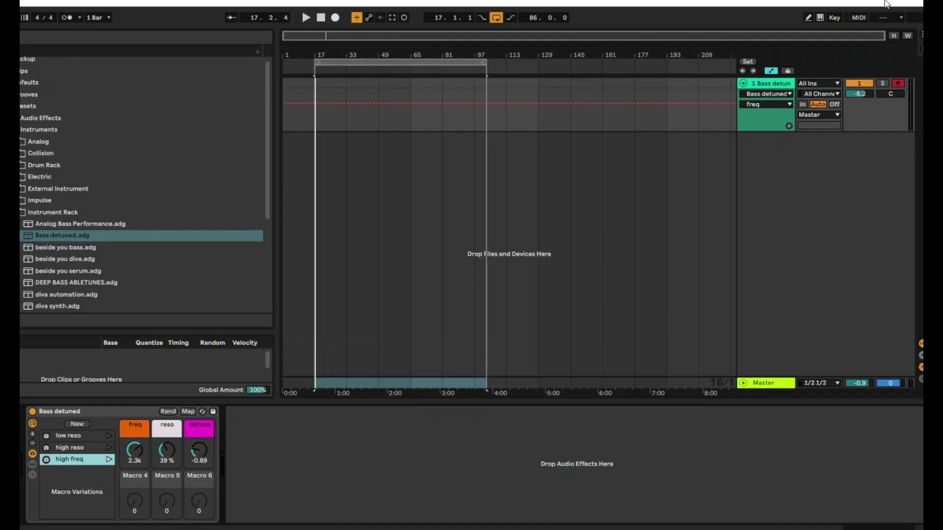
click(835, 18)
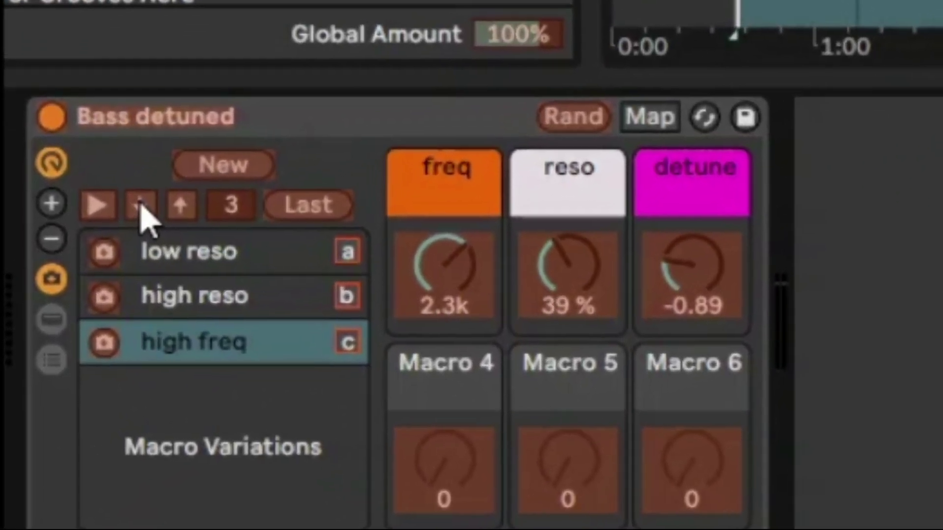
click(109, 277)
key(p)
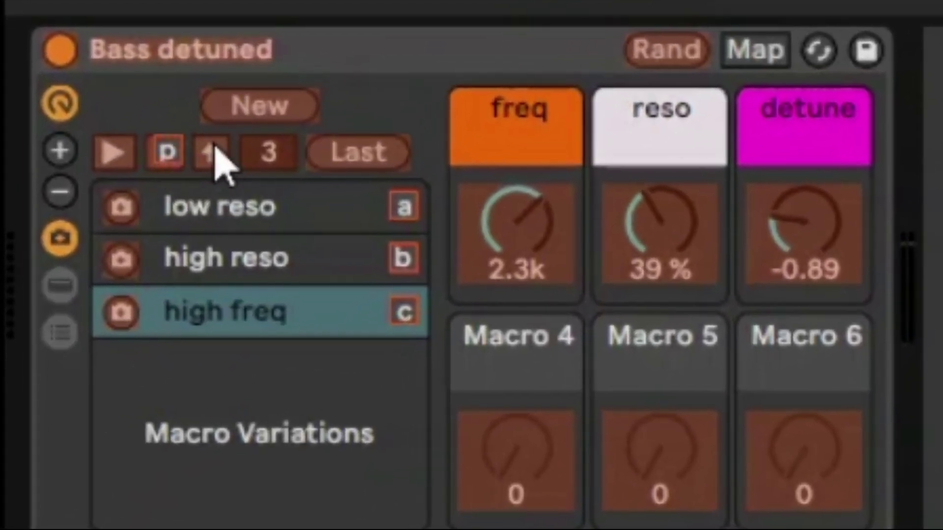
click(214, 151)
key(o)
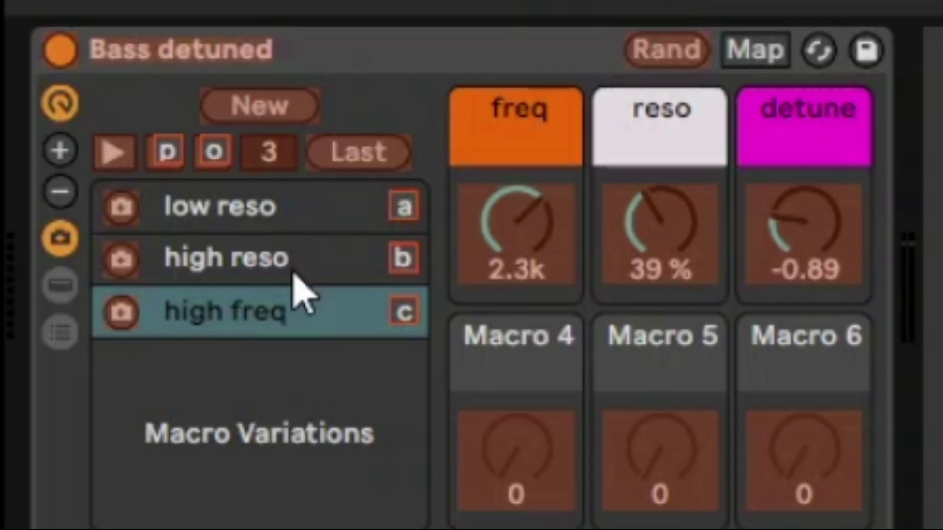
key(super+k)
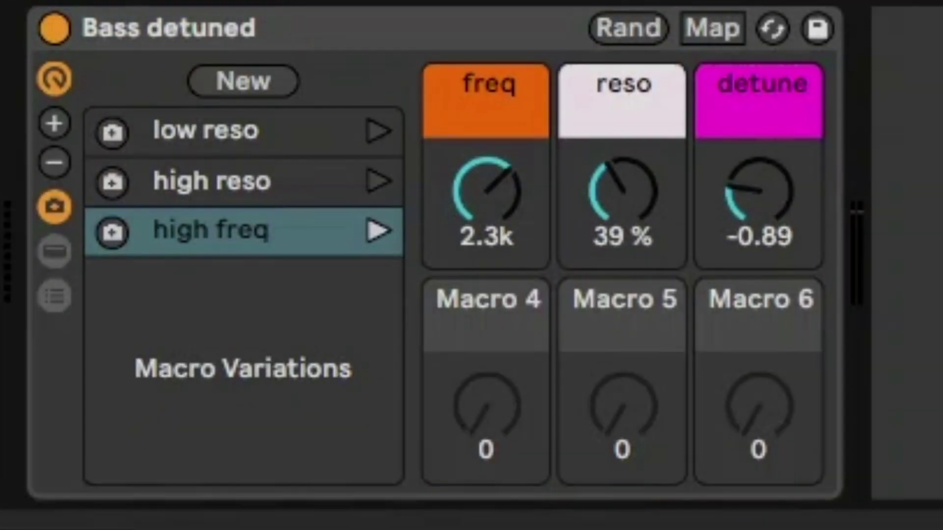
- Alternate low reso and high reso with keys a and b, then recall high freq with c
key(b)
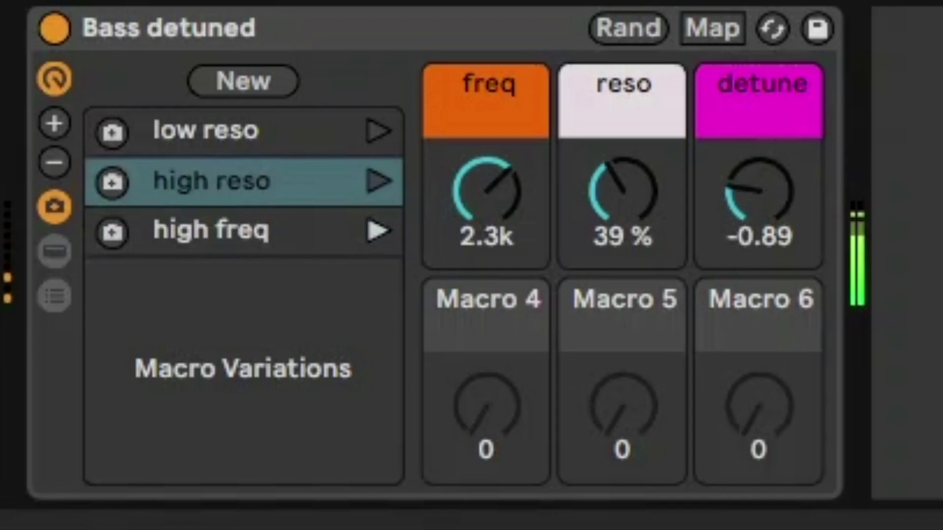
key(a)
key(b)
key(a)
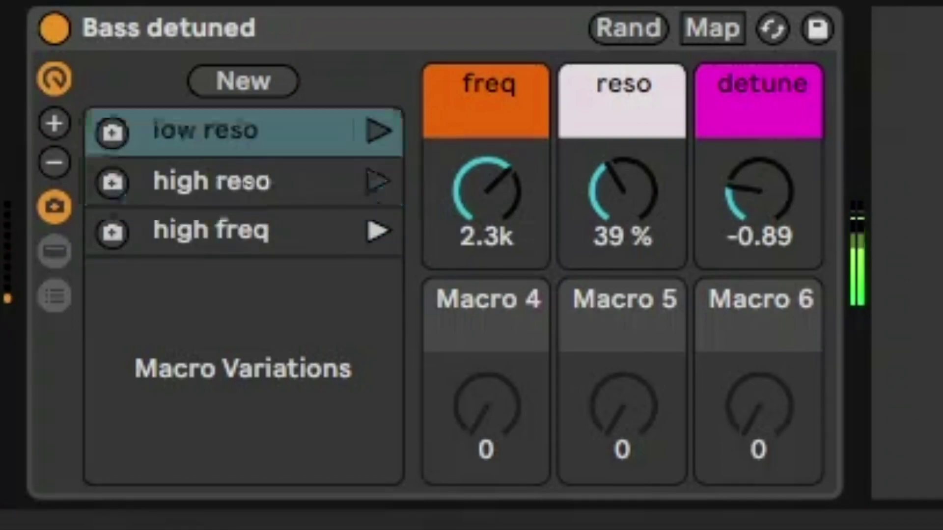
key(b)
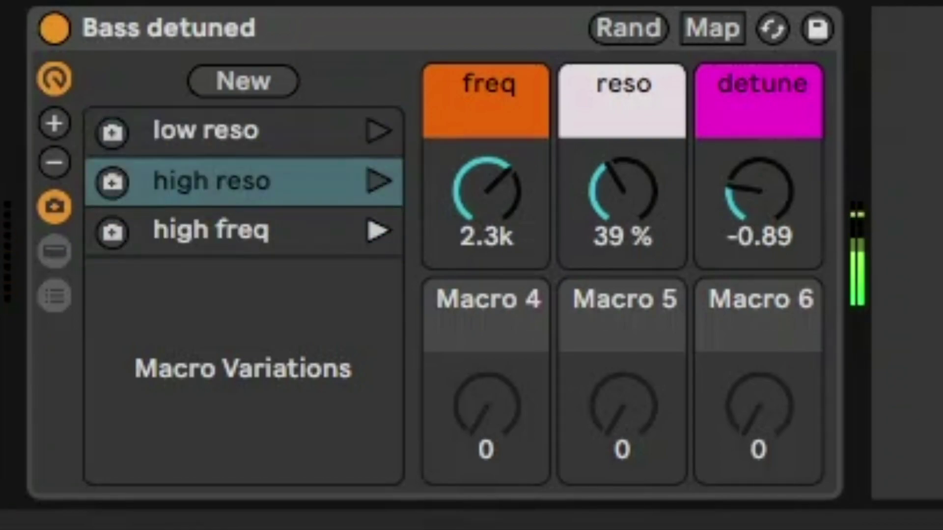
key(a)
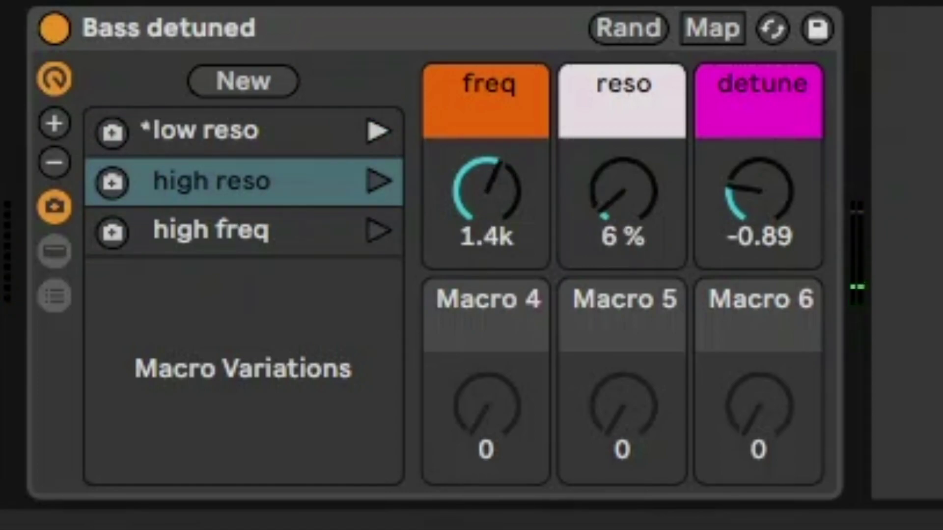
key(b)
key(a)
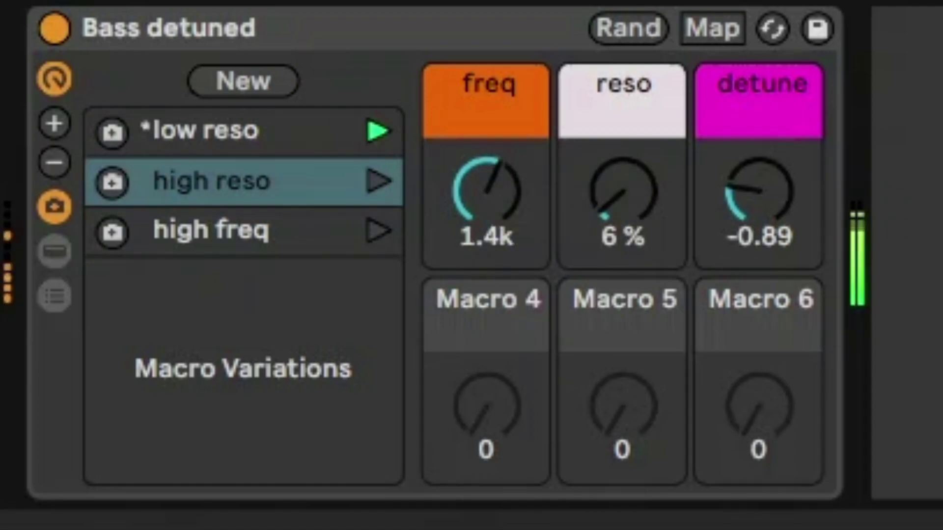
key(c)
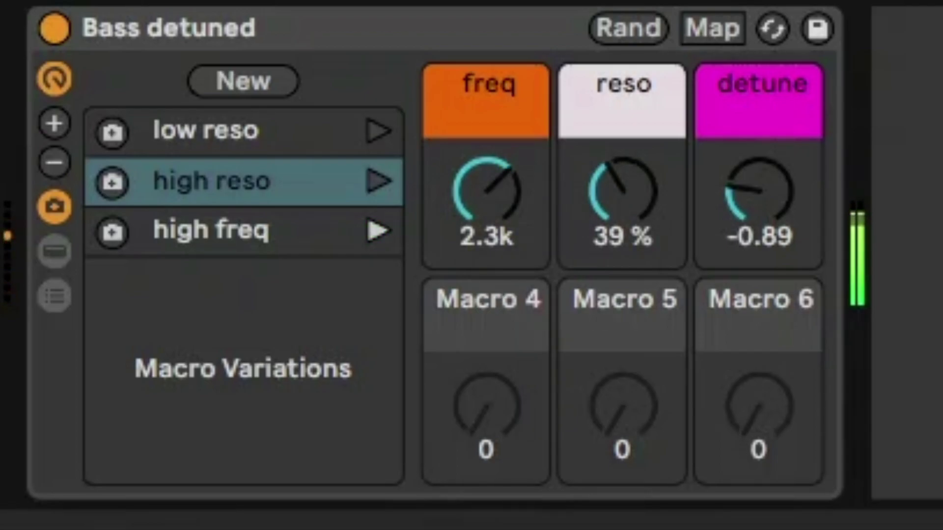
- Assign key L to macro randomization in Key Map mode
key(super+k)
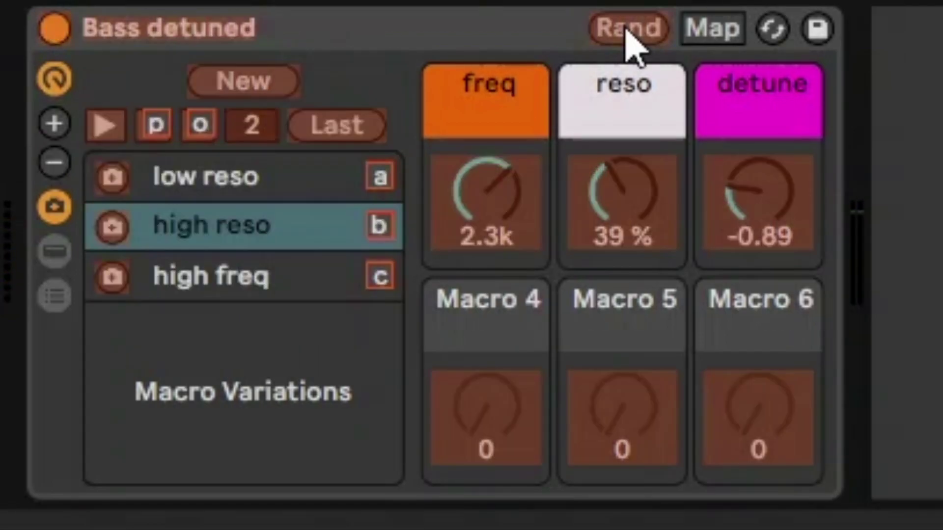
click(626, 30)
key(l)
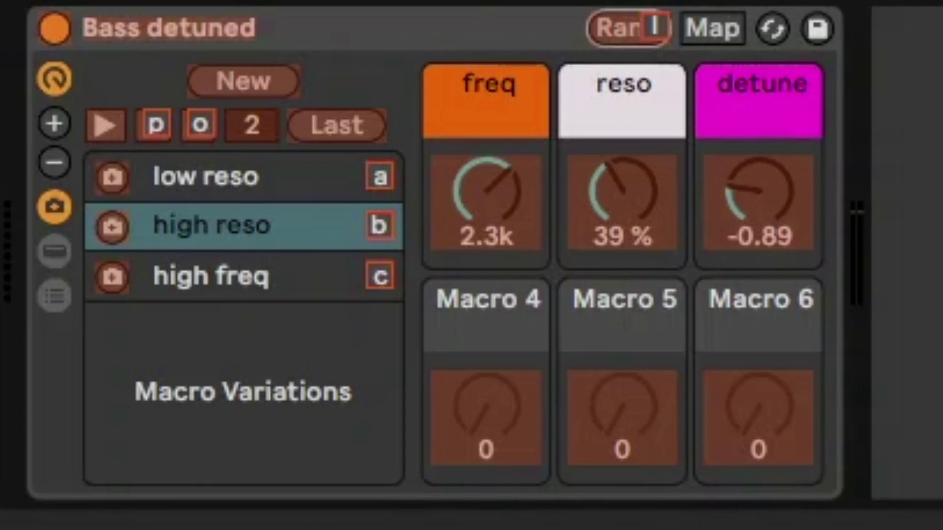
key(super+k)
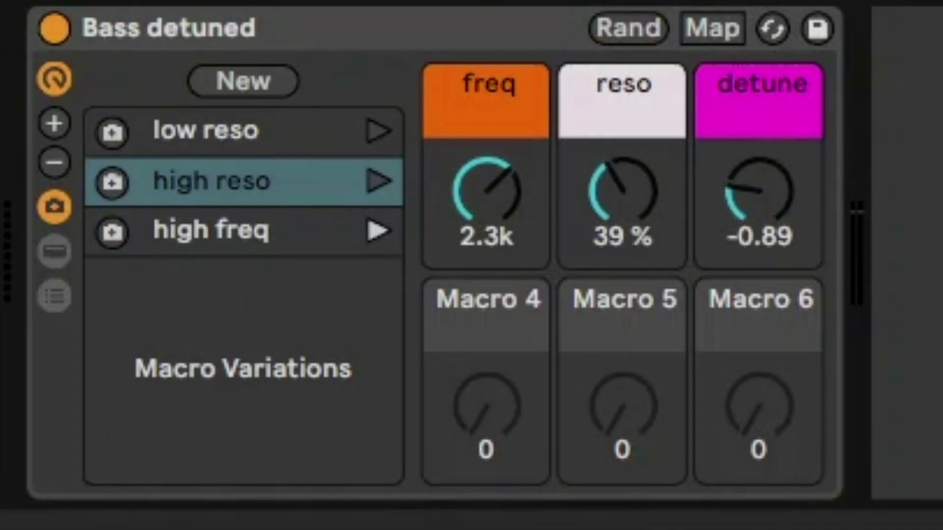
- Select high freq and randomize the macros until freq reads 625 and reso 20%
click(211, 231)
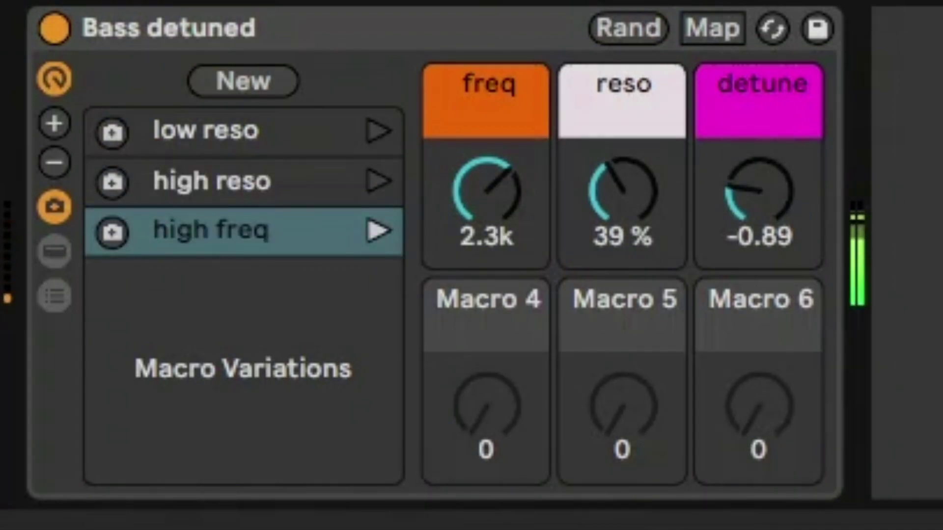
key(l)
key(k)
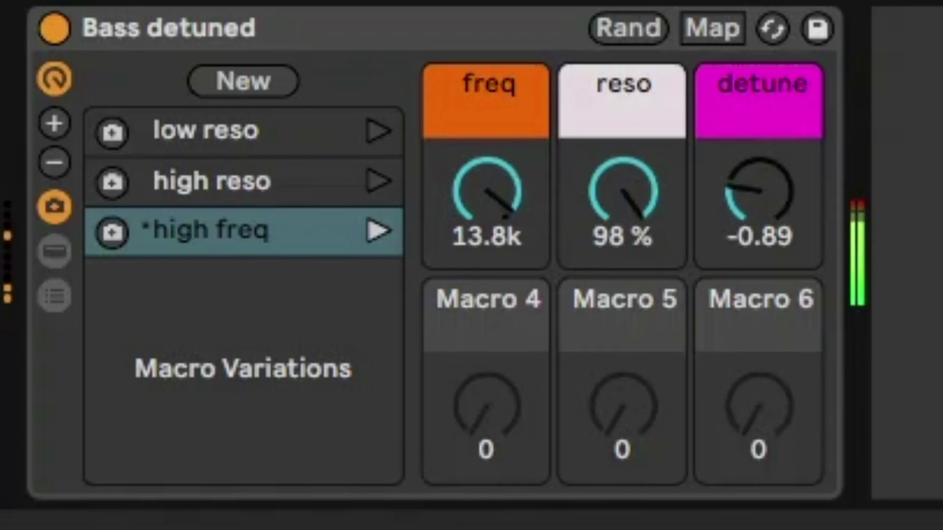
key(j)
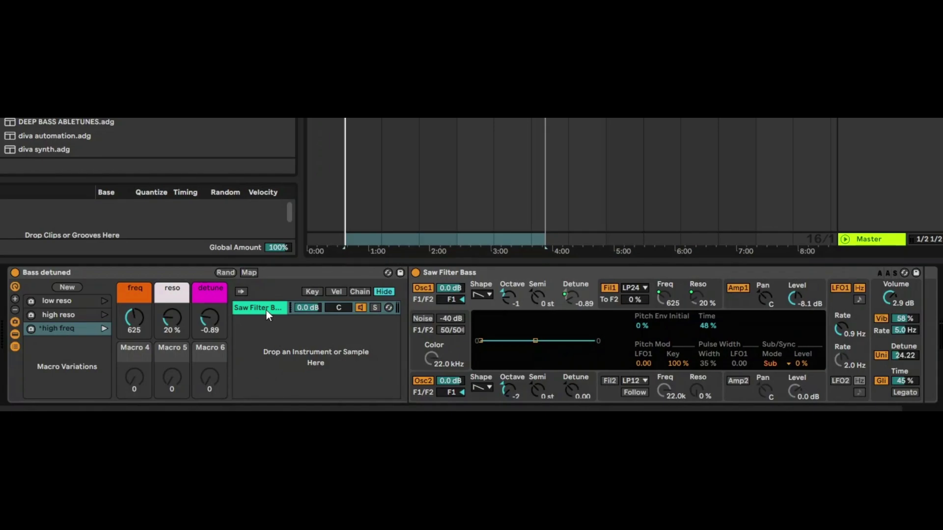
- Duplicate the Saw Filter Bass chain and load Collision's Mallets preset Xylophone Basic onto the copy
right_click(267, 312)
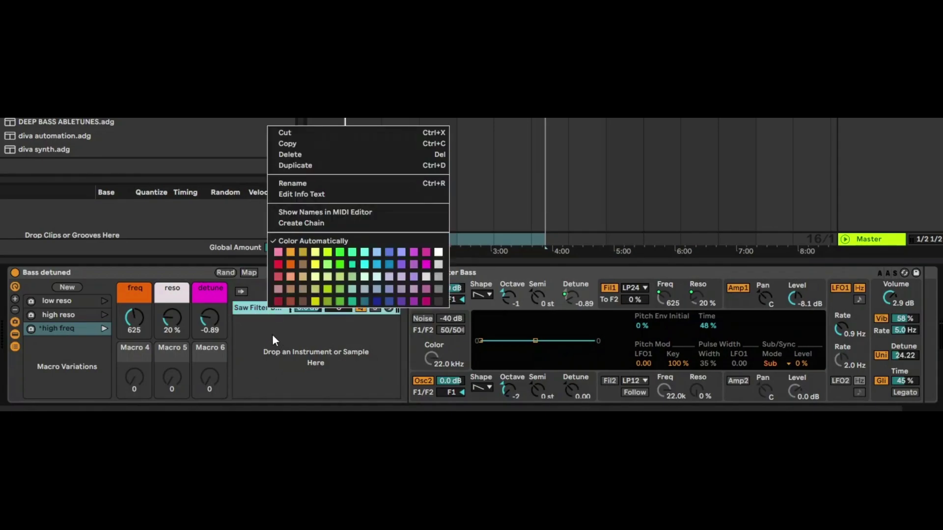
click(311, 165)
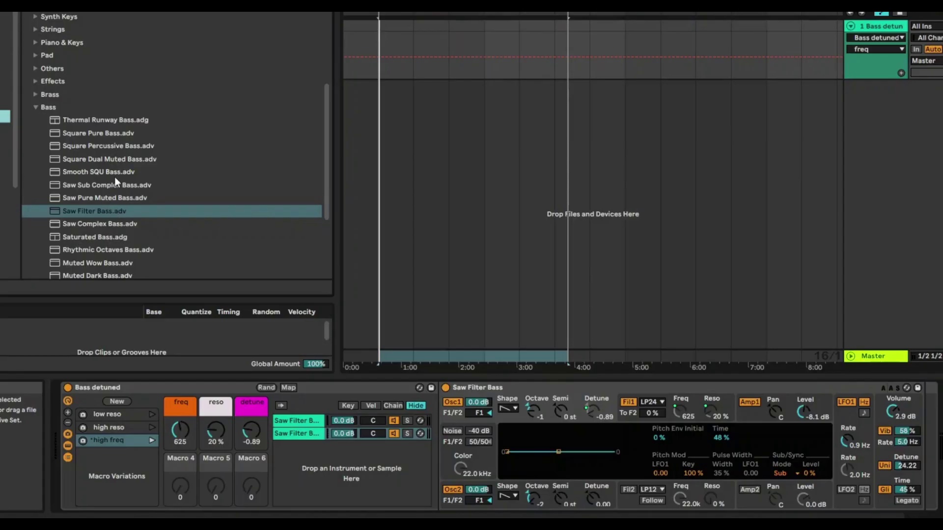
scroll(37, 69, up, 3)
scroll(50, 43, up, 4)
click(65, 89)
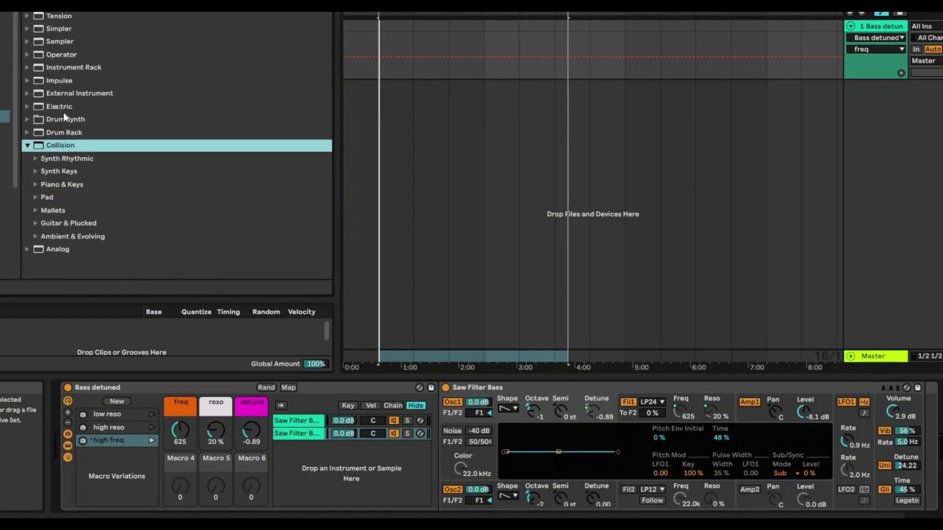
click(51, 210)
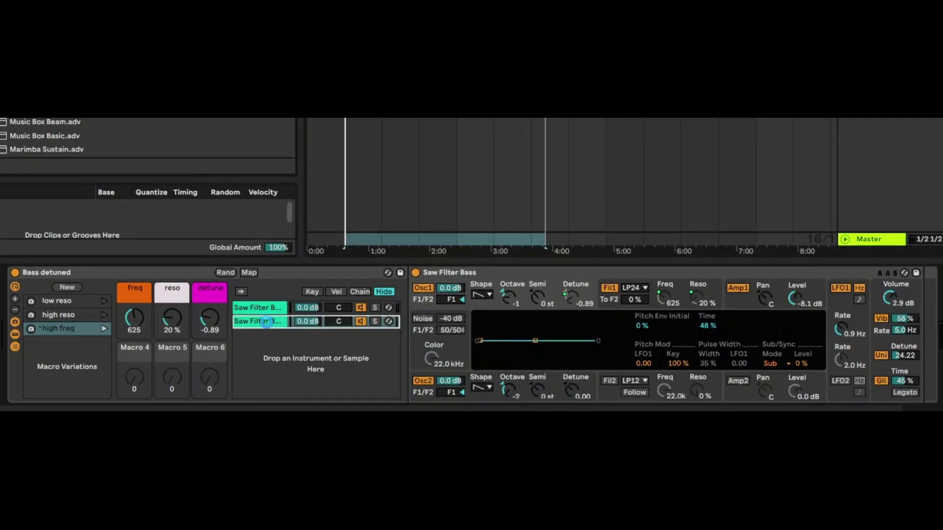
click(303, 434)
key(Return)
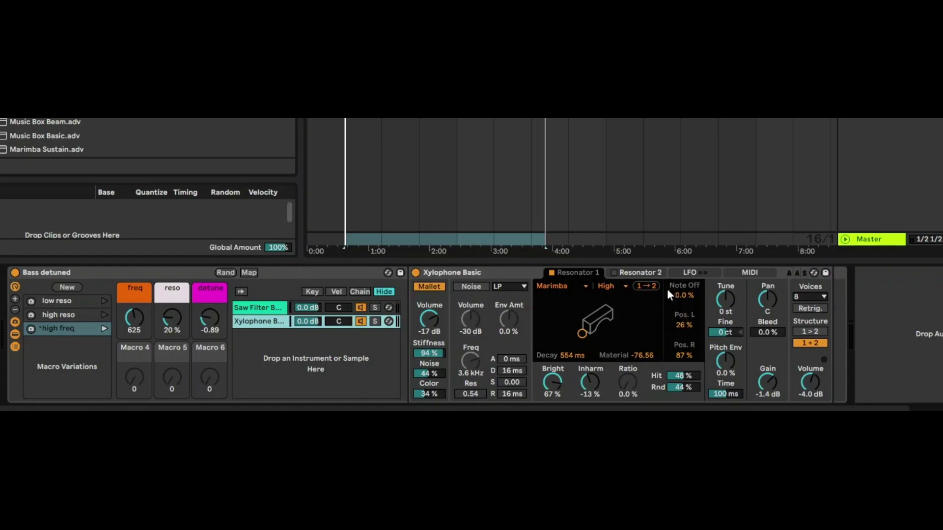
- Map Collision's resonator Tune to Macro 4, making a Res 1 Tune macro at -1 st
right_click(726, 297)
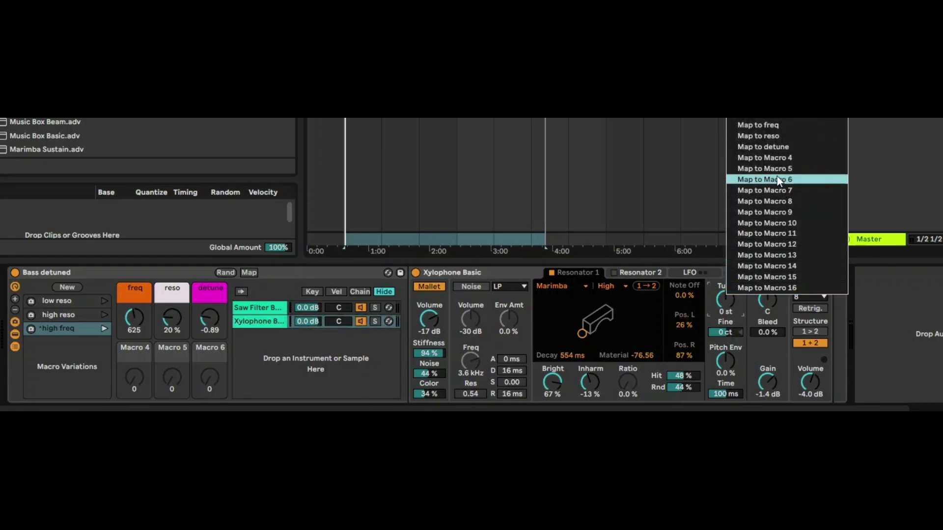
click(775, 161)
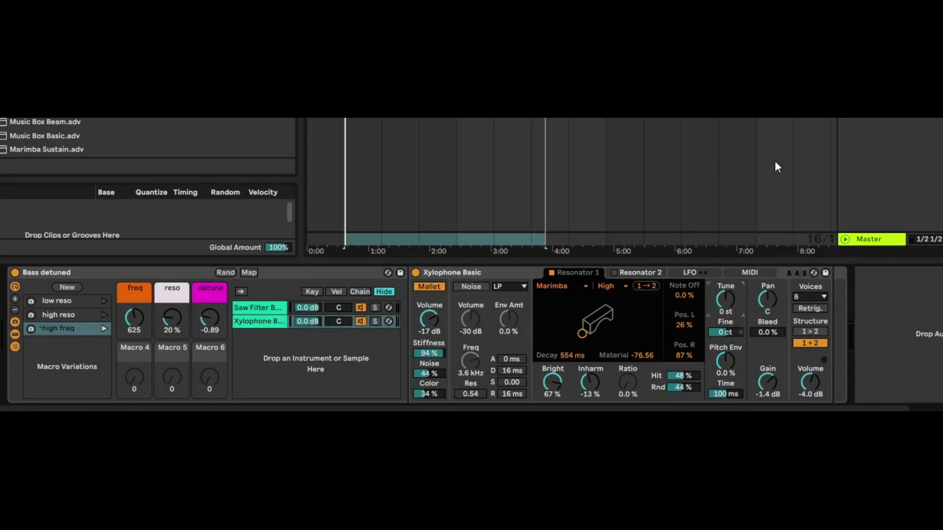
click(254, 323)
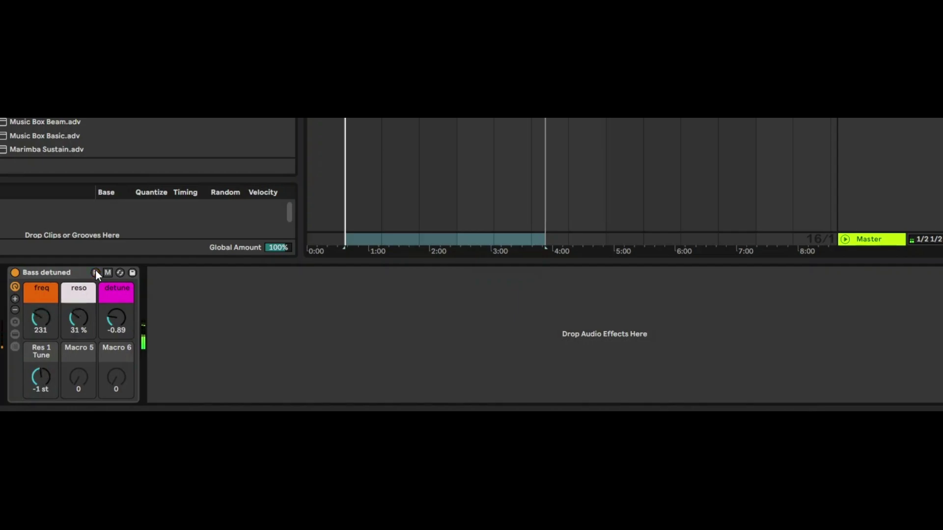
- Save the Instrument Rack as a new preset named 'sharp bass'
click(133, 274)
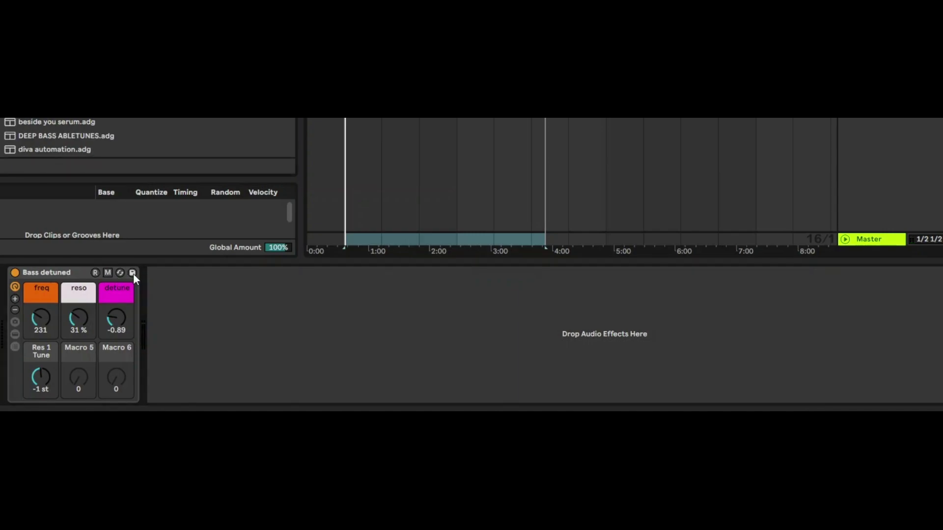
text(sharp bass)
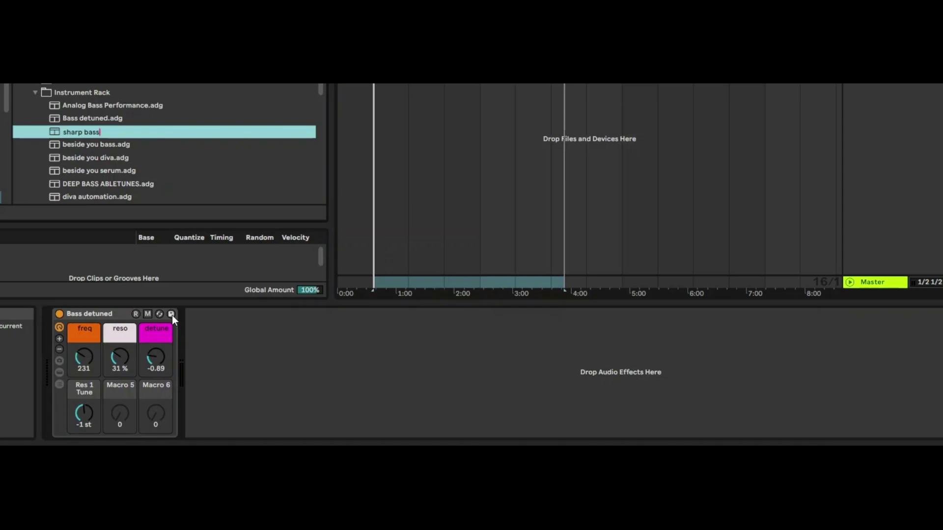
key(Return)
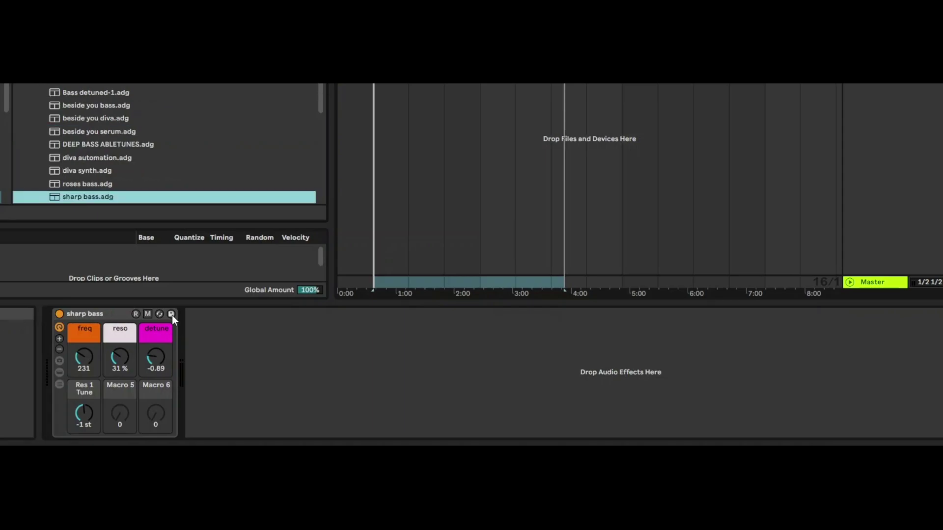
- Give the Res 1 Tune macro a green colour from its context palette
right_click(85, 392)
click(153, 360)
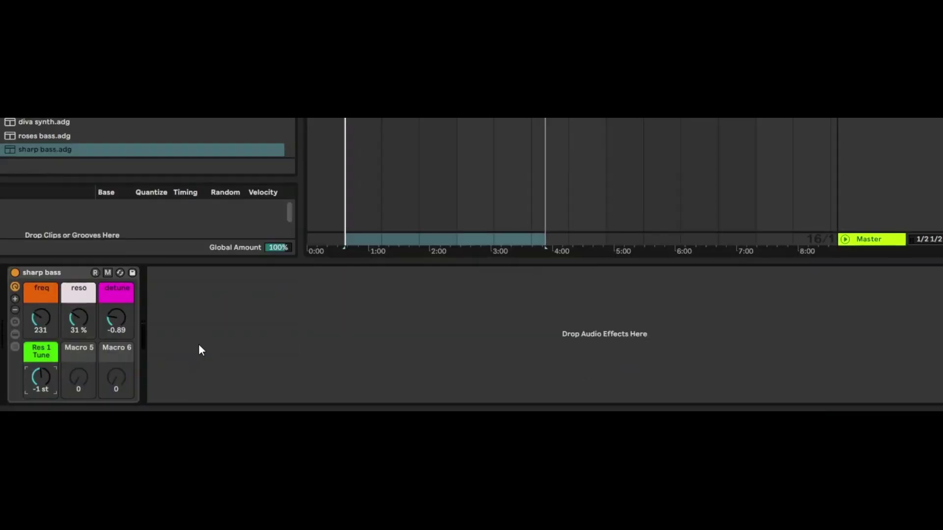